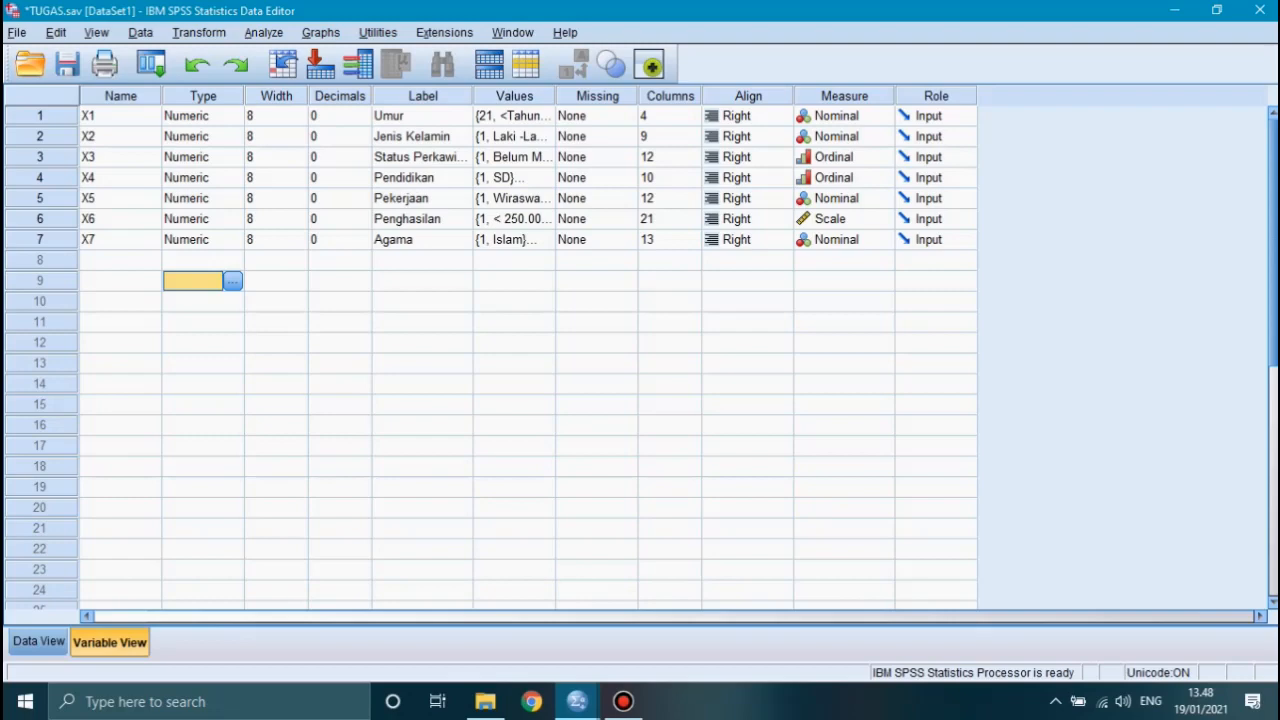
Review the name, label and value labels defined for variable X1 (Umur).
{"action": "left_click", "coordinate": [135, 119]}
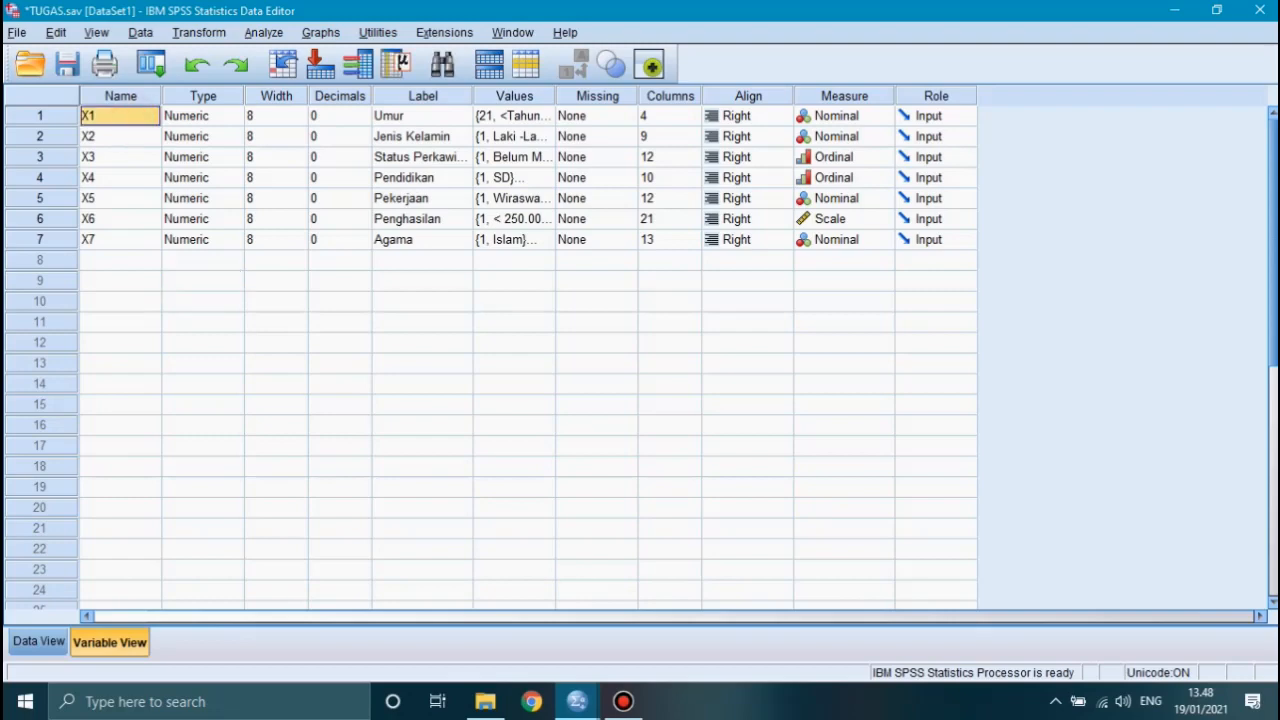
{"action": "left_click", "coordinate": [439, 113]}
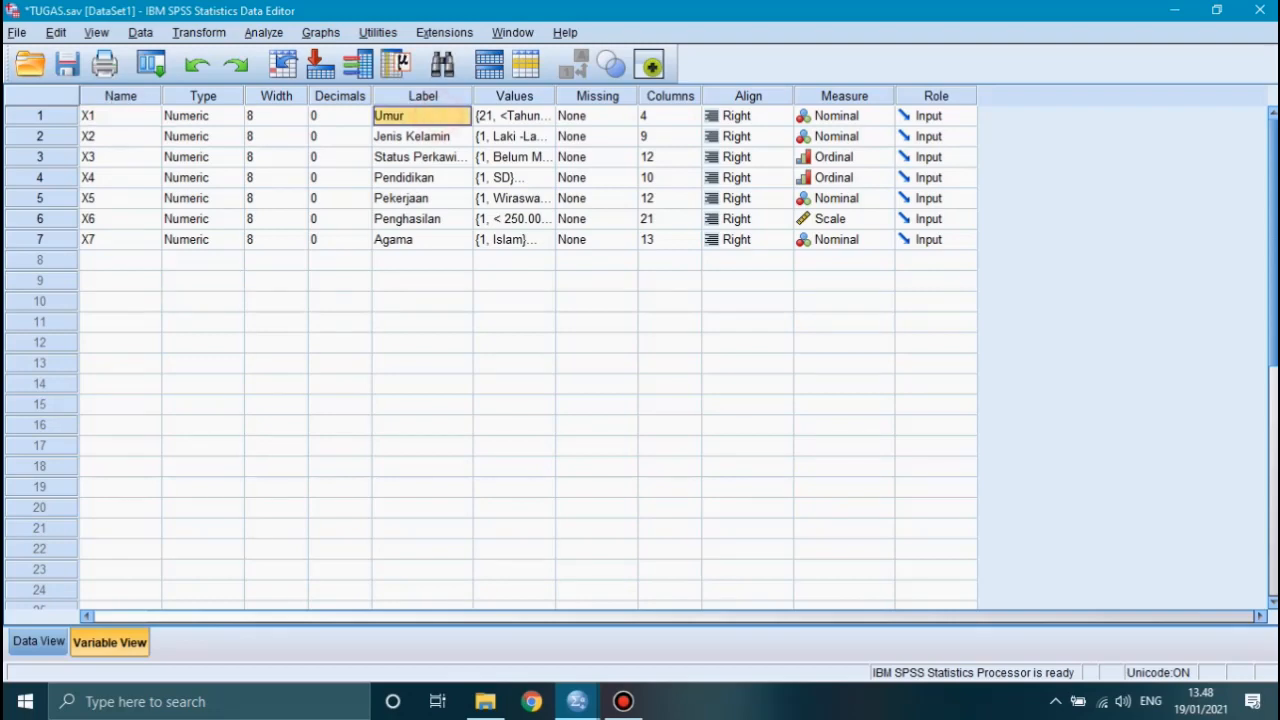
{"action": "left_click", "coordinate": [543, 117]}
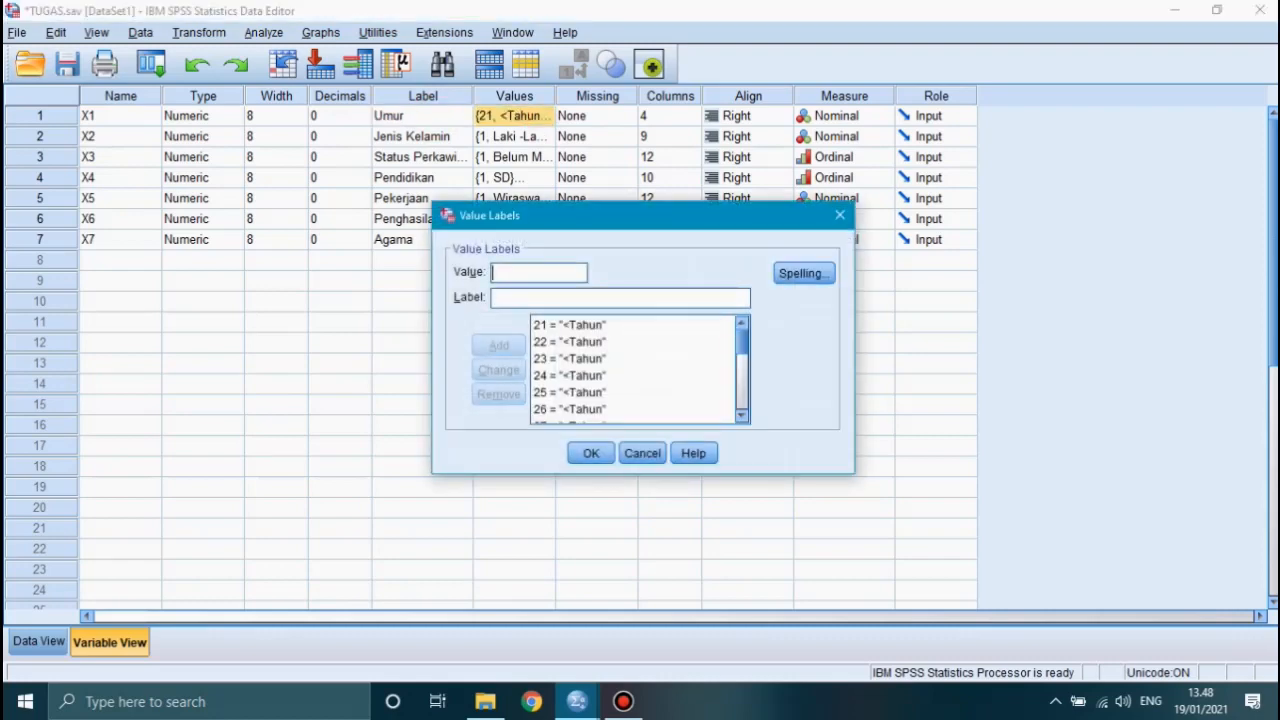
{"action": "mouse_move", "coordinate": [740, 337]}
{"action": "left_mouse_down"}
{"action": "mouse_move", "coordinate": [740, 397]}
{"action": "mouse_move", "coordinate": [740, 340]}
{"action": "left_mouse_up"}
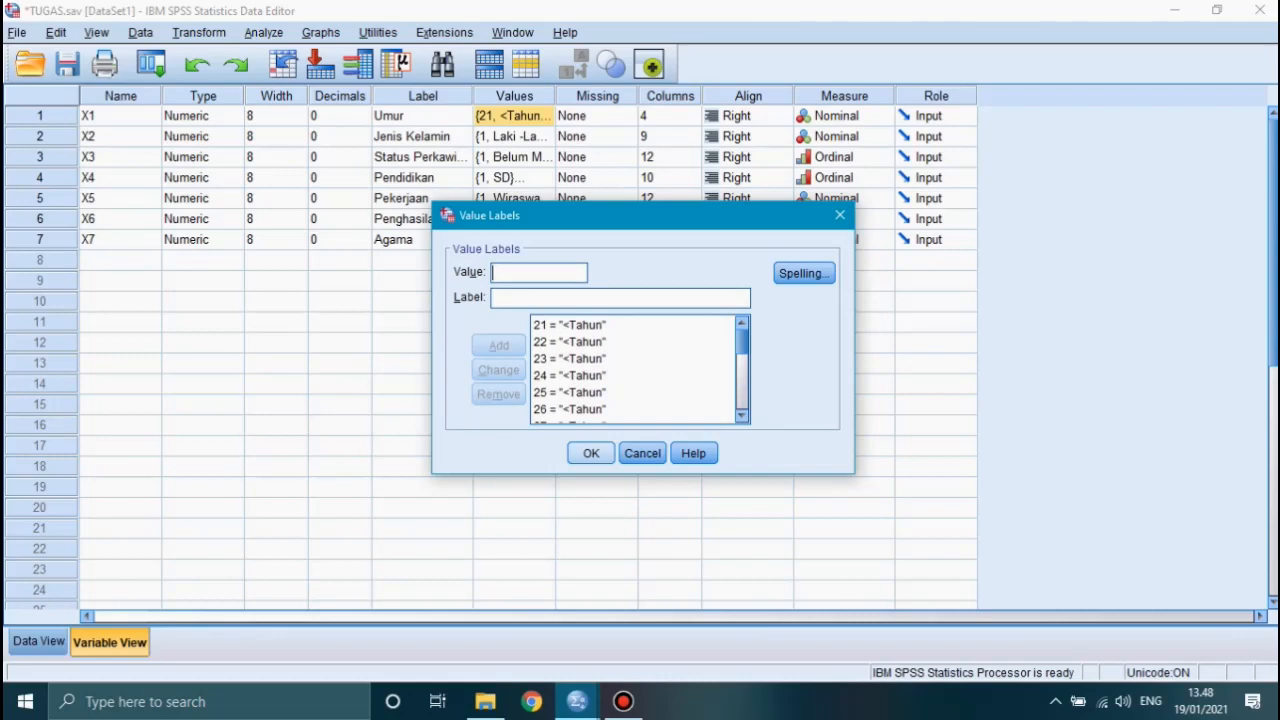
{"action": "left_click", "coordinate": [591, 453]}
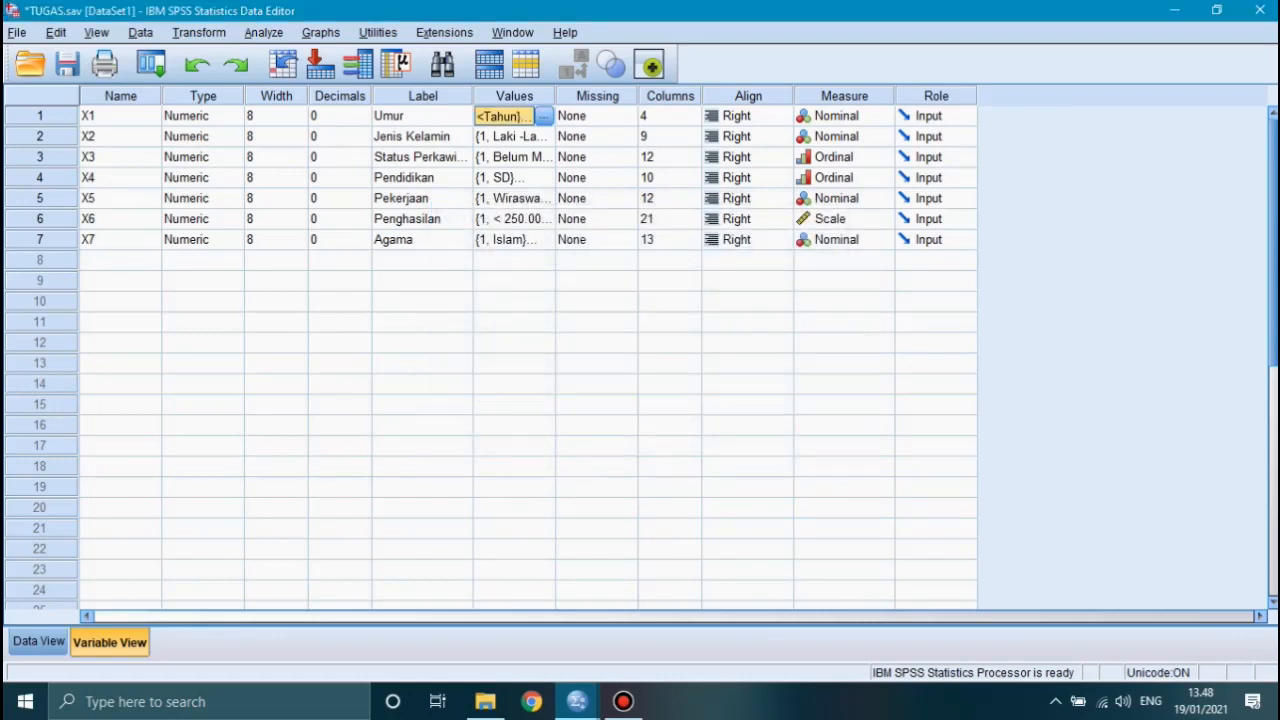
Review the label and the coded value labels of variable X2 (Jenis Kelamin).
{"action": "left_click", "coordinate": [95, 136]}
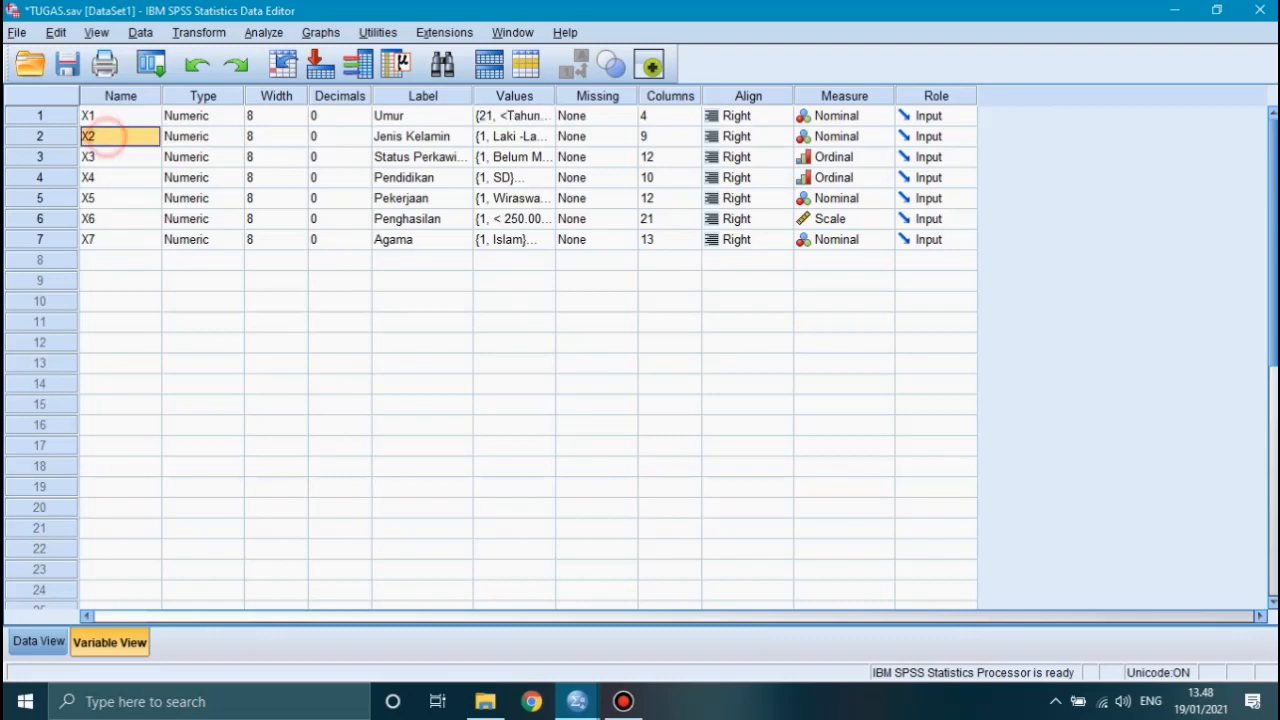
{"action": "left_click", "coordinate": [424, 138]}
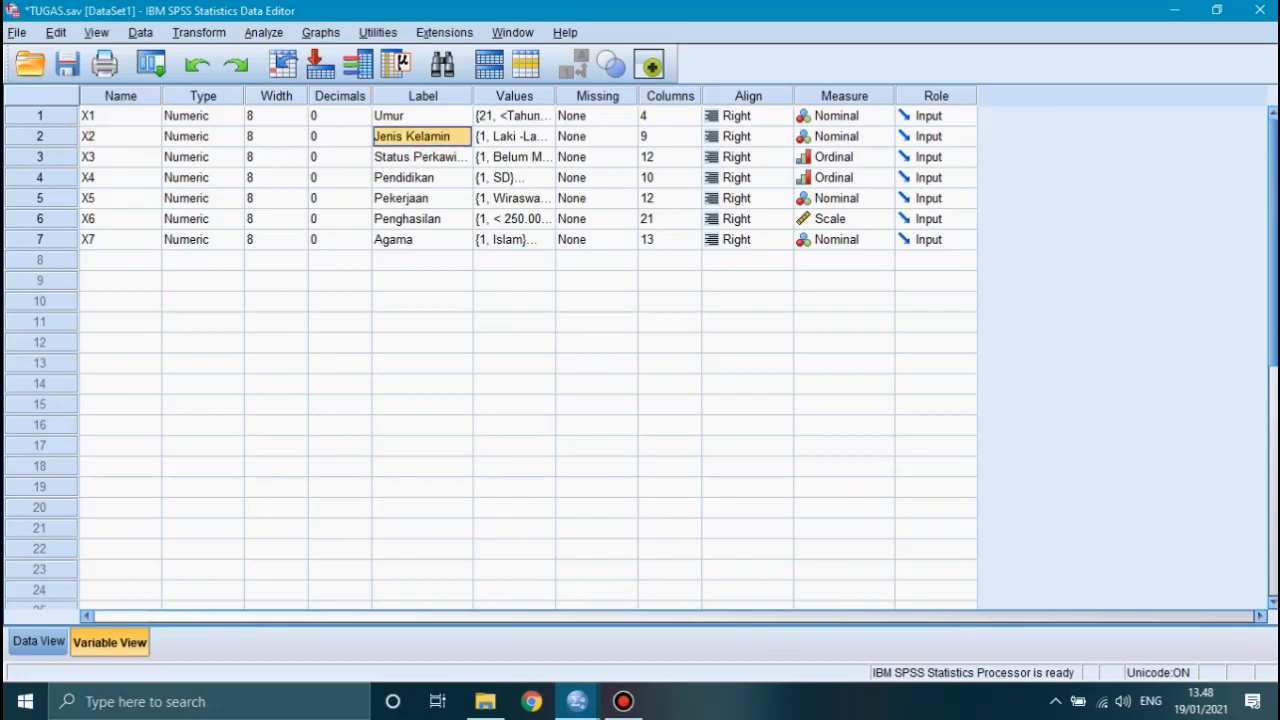
{"action": "left_click", "coordinate": [531, 136]}
{"action": "left_click", "coordinate": [545, 136]}
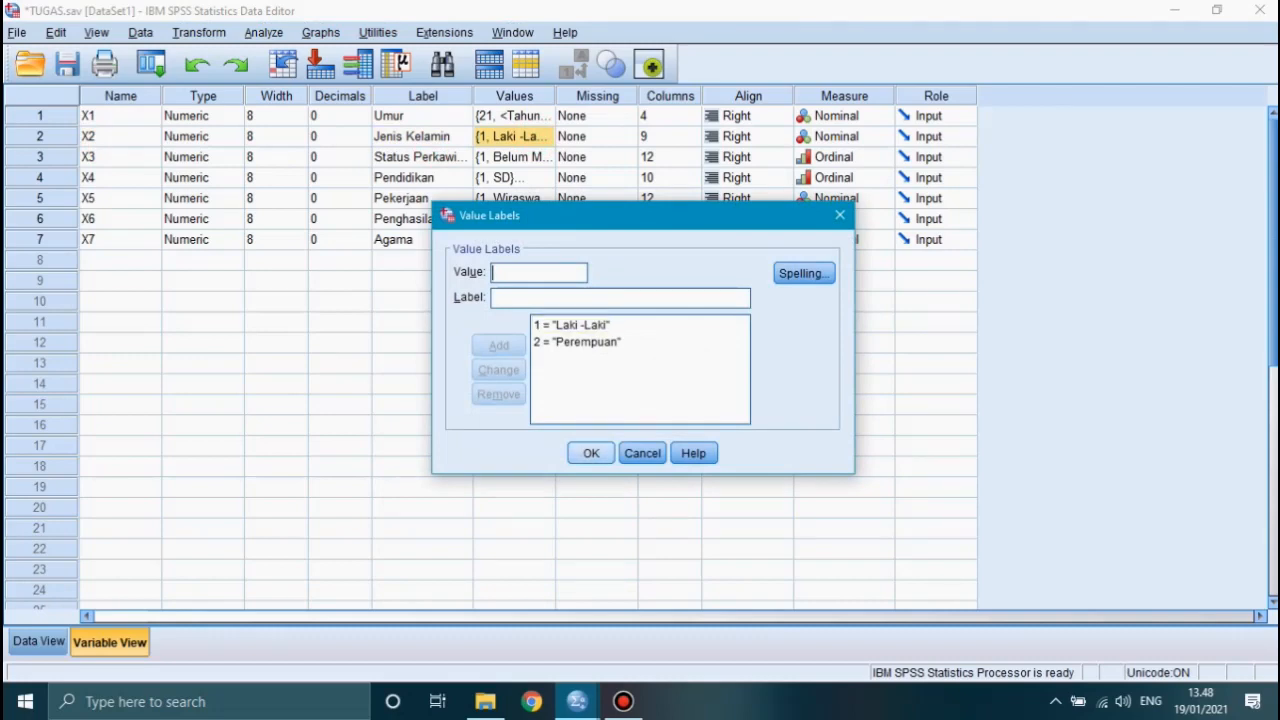
{"action": "left_click", "coordinate": [591, 453]}
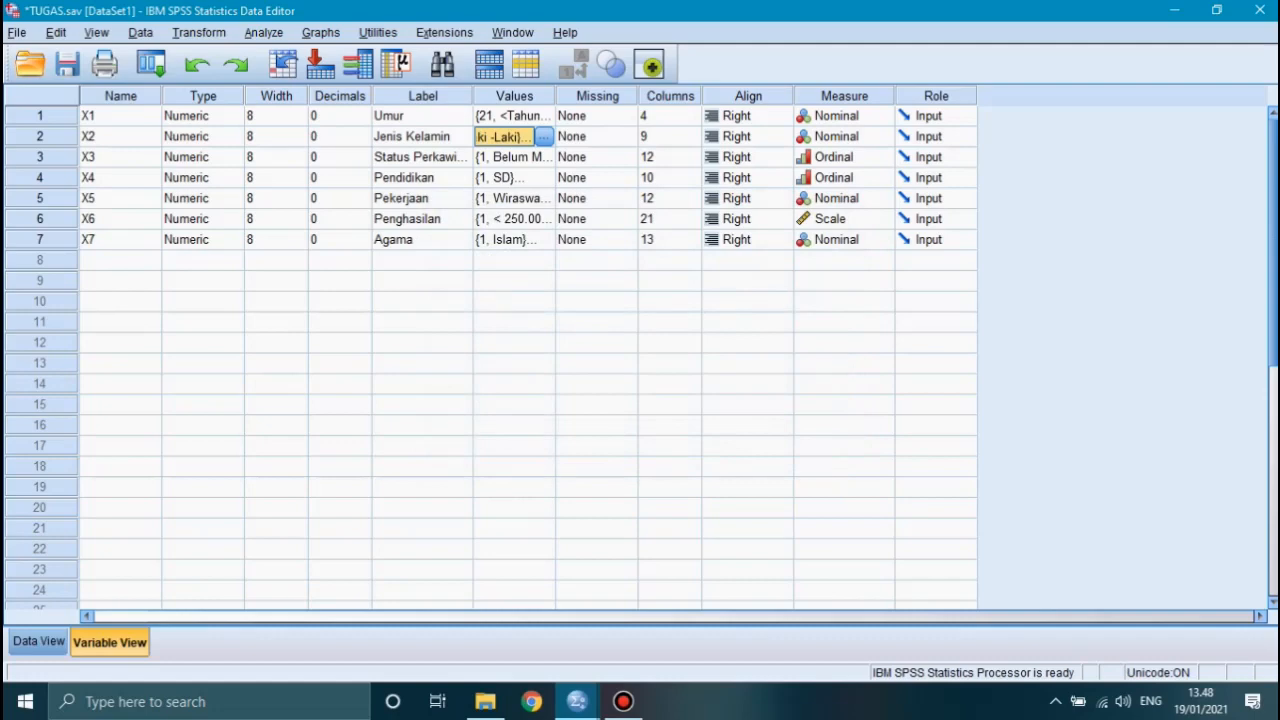
Review the label and the coded value labels of variable X3 (Status Perkawinan).
{"action": "left_click", "coordinate": [115, 157]}
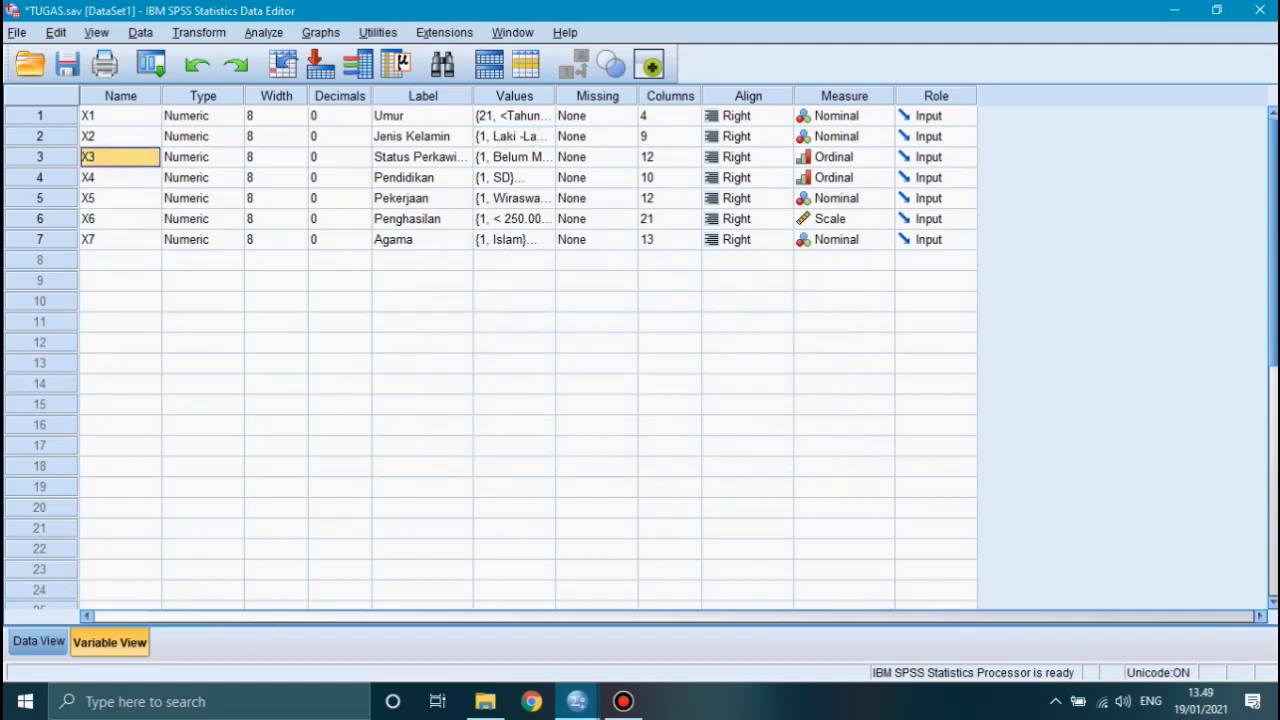
{"action": "left_click", "coordinate": [439, 157]}
{"action": "left_click", "coordinate": [509, 157]}
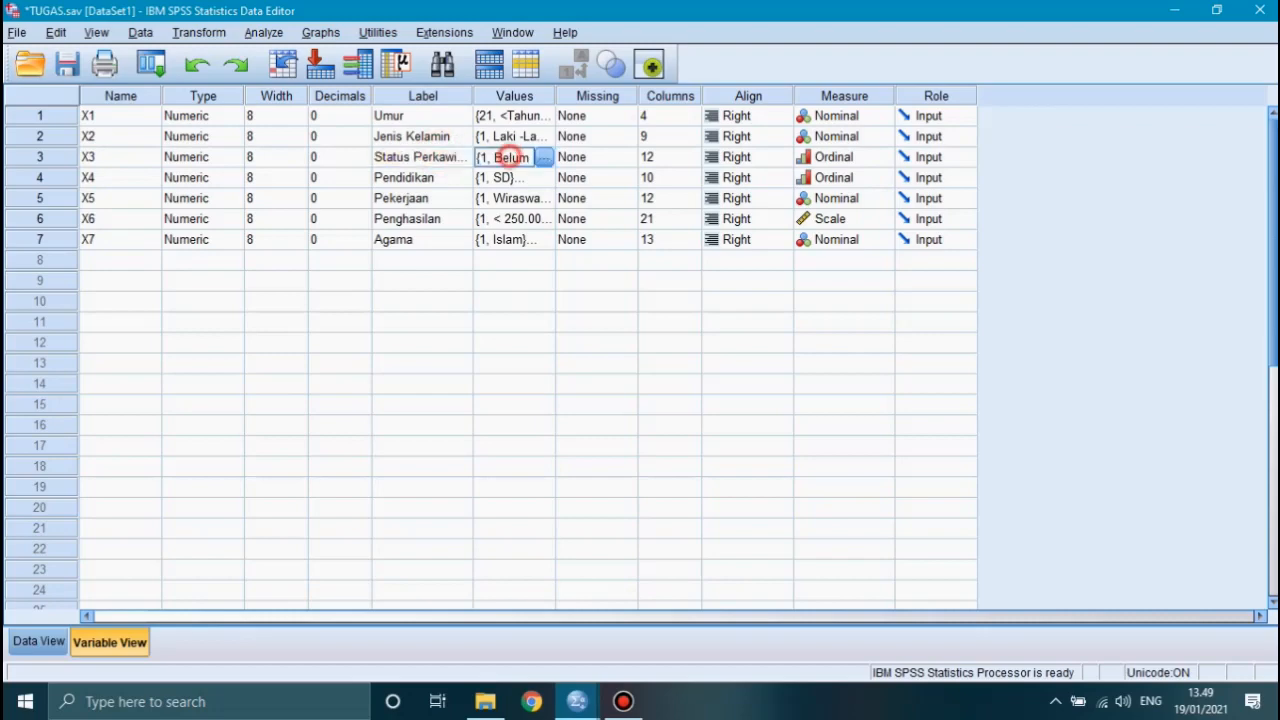
{"action": "left_click", "coordinate": [543, 157]}
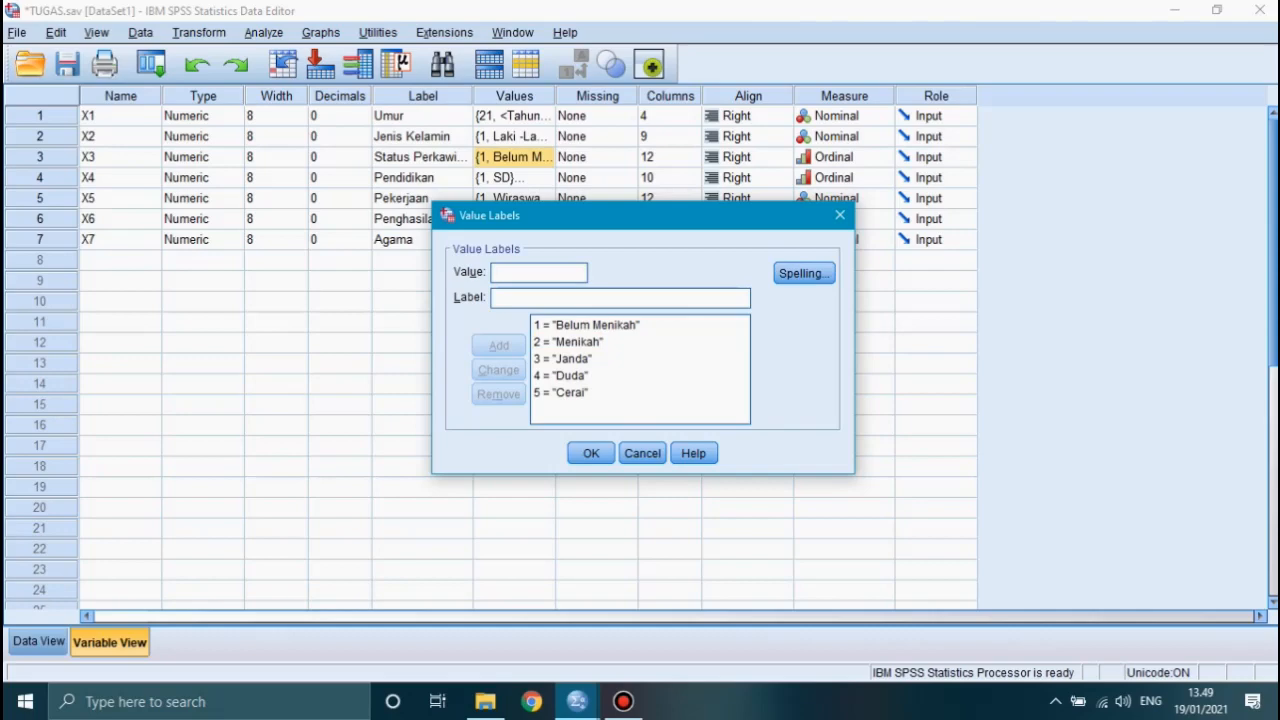
{"action": "left_click", "coordinate": [591, 453]}
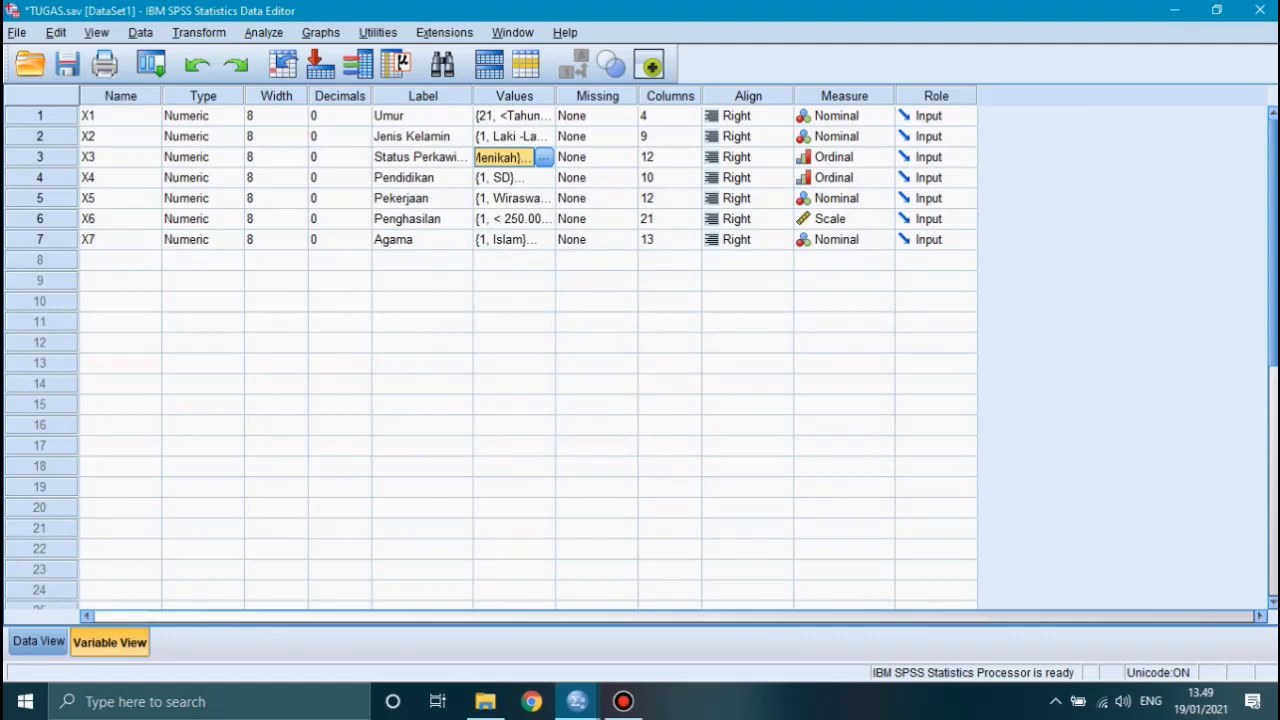
Review the label and the coded value labels of variable X4 (Pendidikan).
{"action": "left_click", "coordinate": [128, 178]}
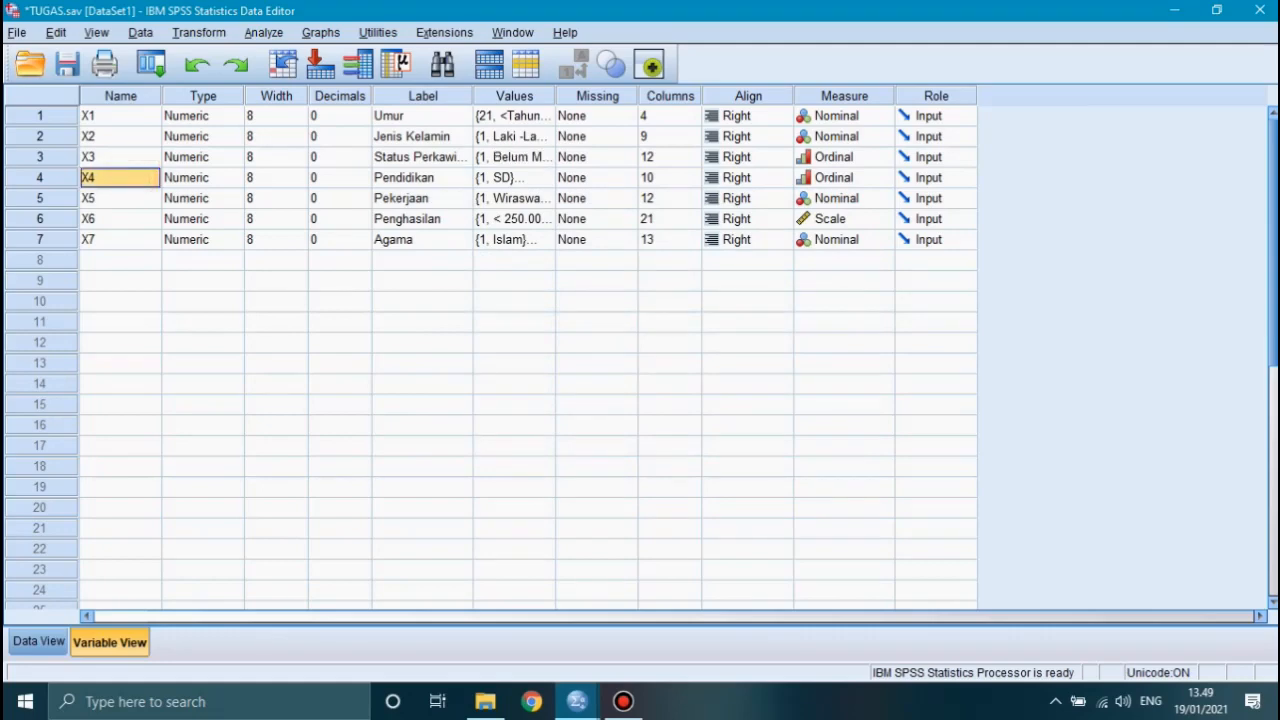
{"action": "left_click", "coordinate": [443, 177]}
{"action": "left_click", "coordinate": [537, 175]}
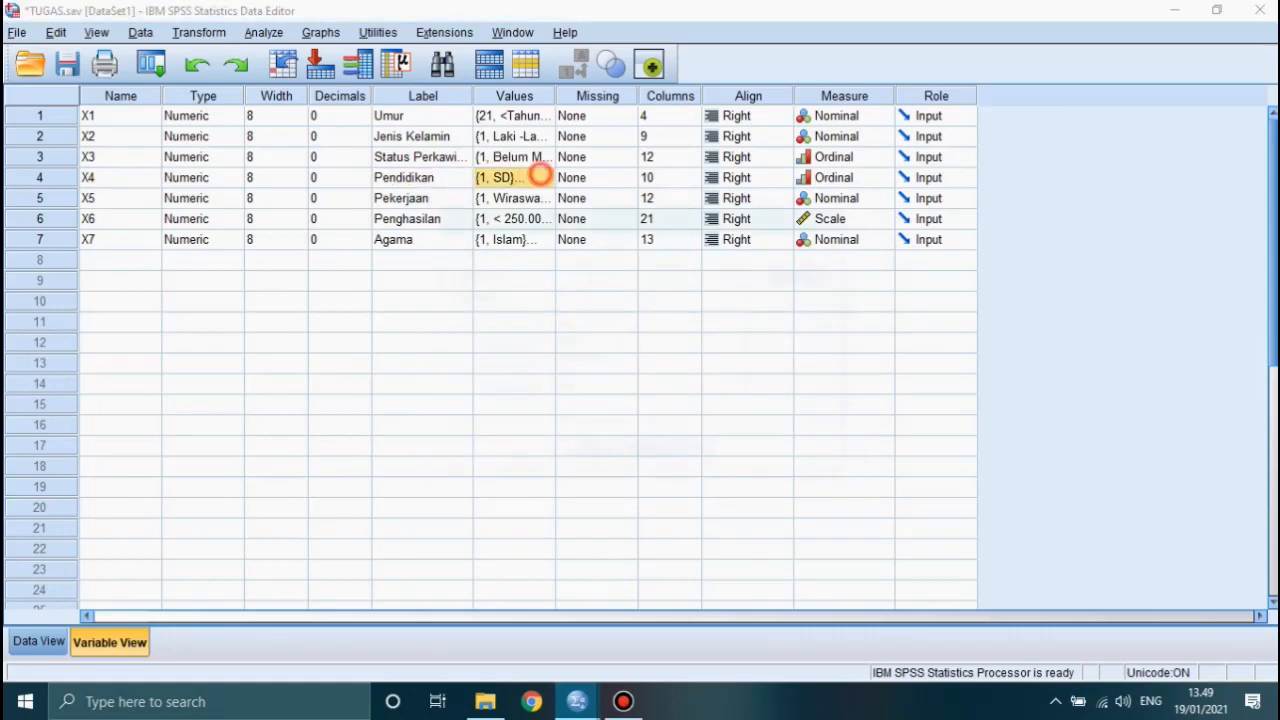
{"action": "left_click", "coordinate": [545, 177]}
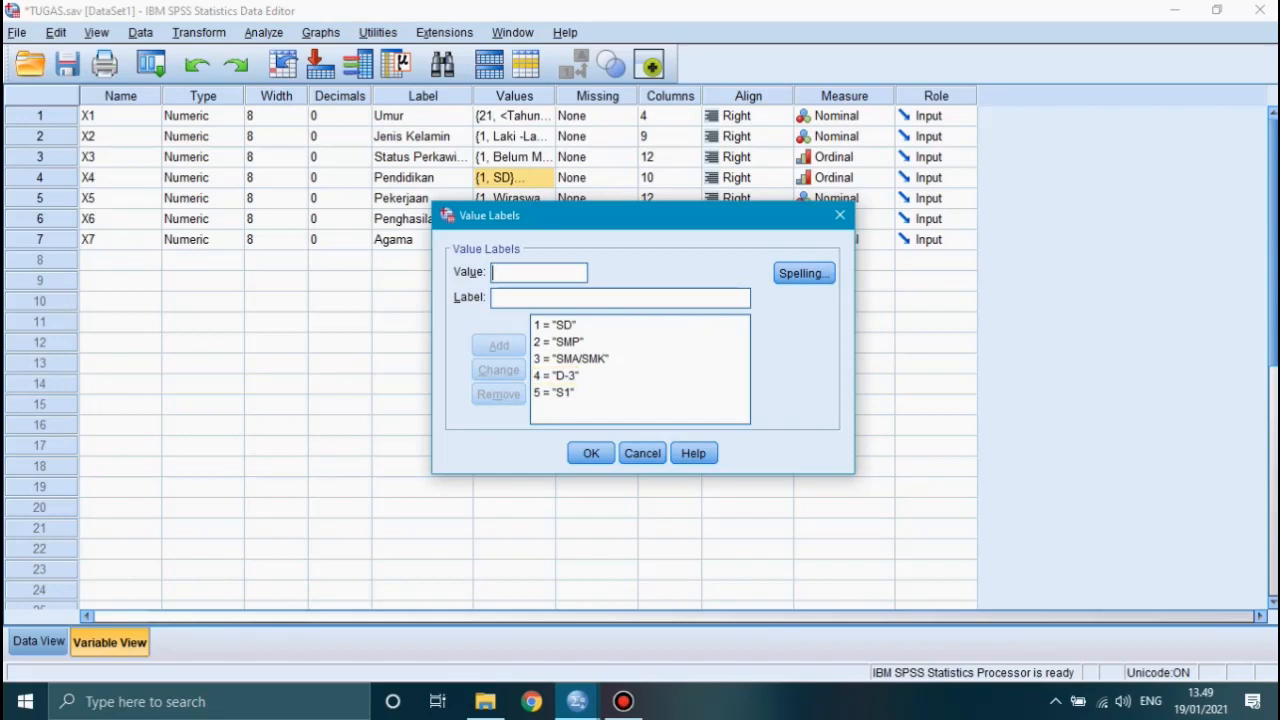
{"action": "left_click", "coordinate": [591, 453]}
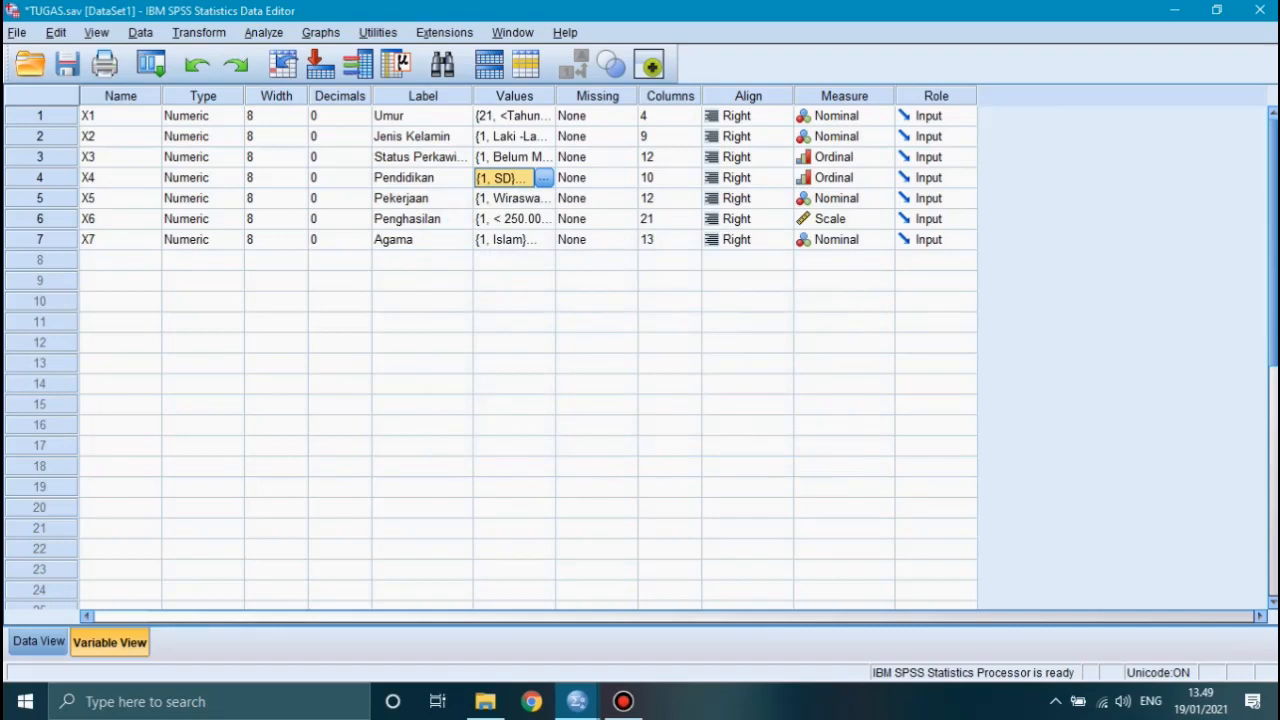
Review the coded value labels of variable X5 (Pekerjaan).
{"action": "left_click", "coordinate": [130, 198]}
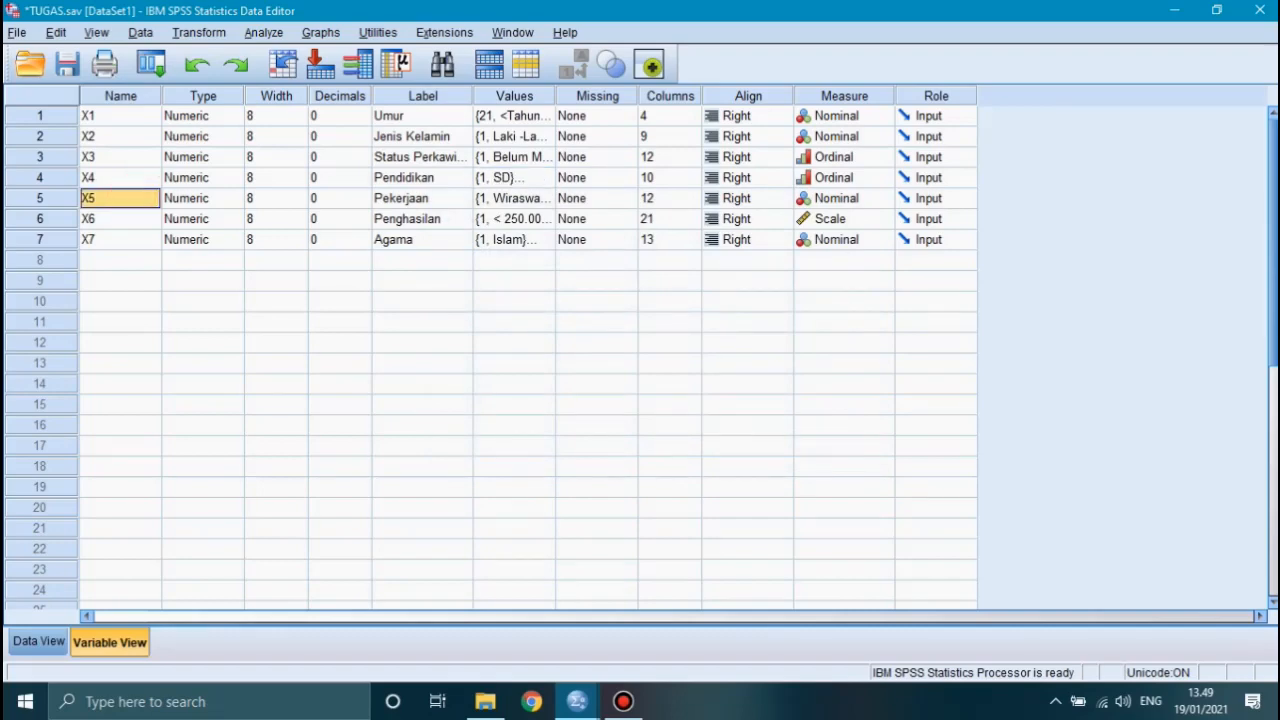
{"action": "left_click", "coordinate": [508, 198]}
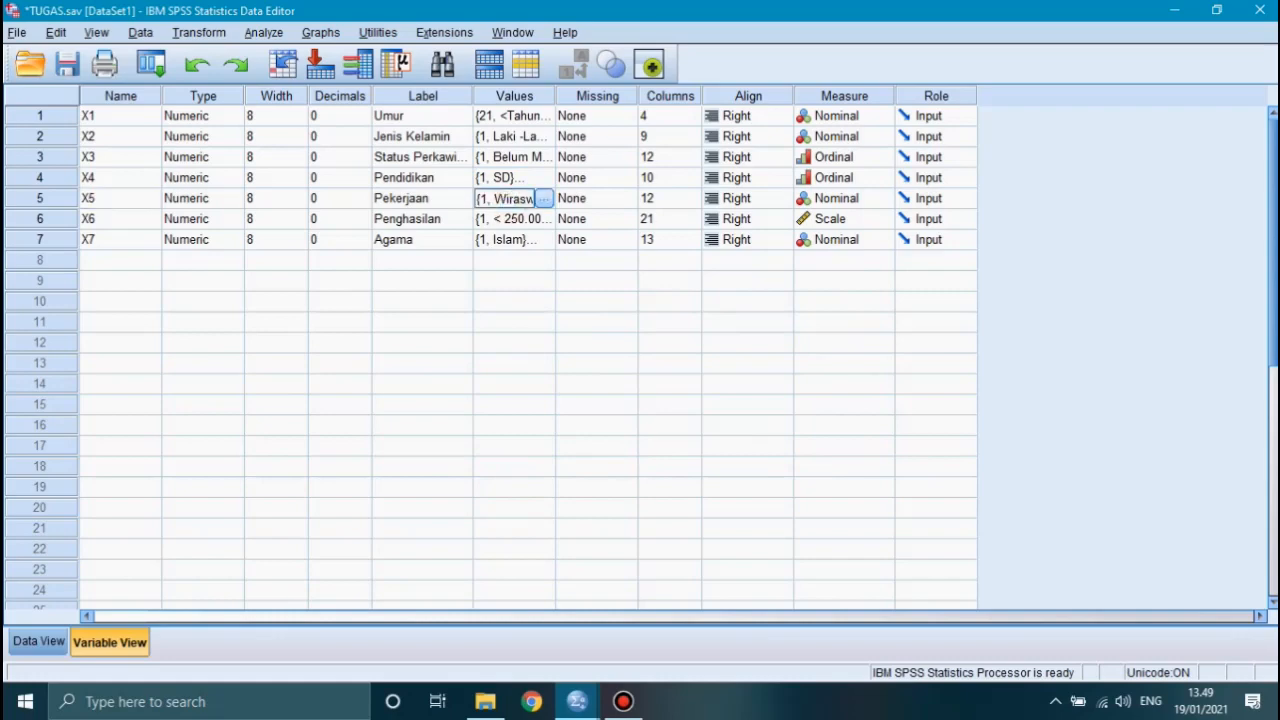
{"action": "left_click", "coordinate": [543, 198]}
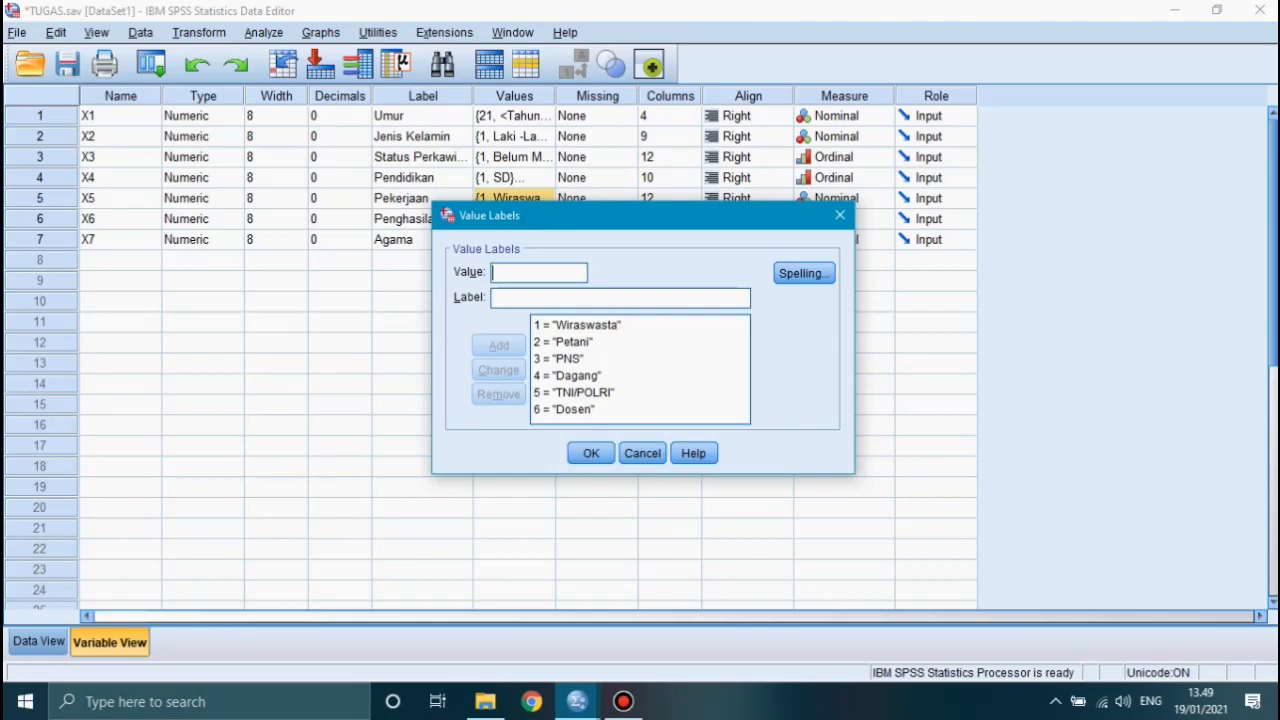
{"action": "left_click", "coordinate": [591, 453]}
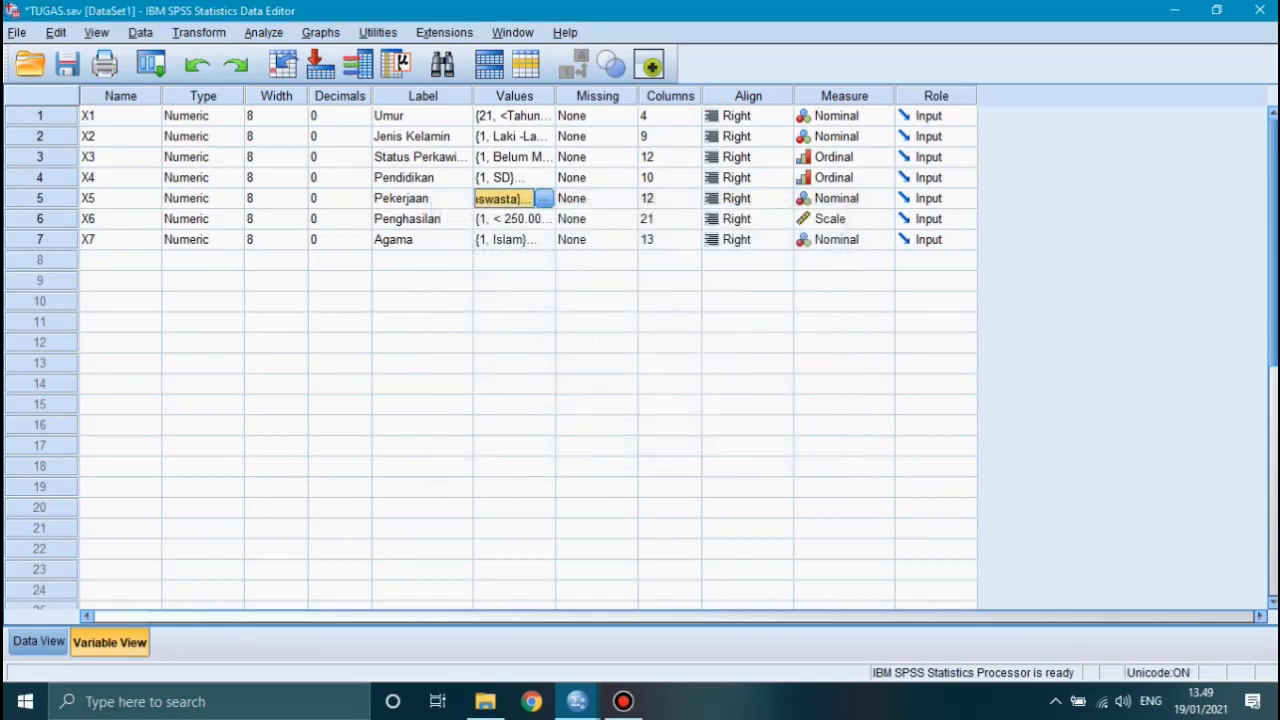
Review the label and the coded income ranges of variable X6 (Penghasilan).
{"action": "left_click", "coordinate": [113, 218]}
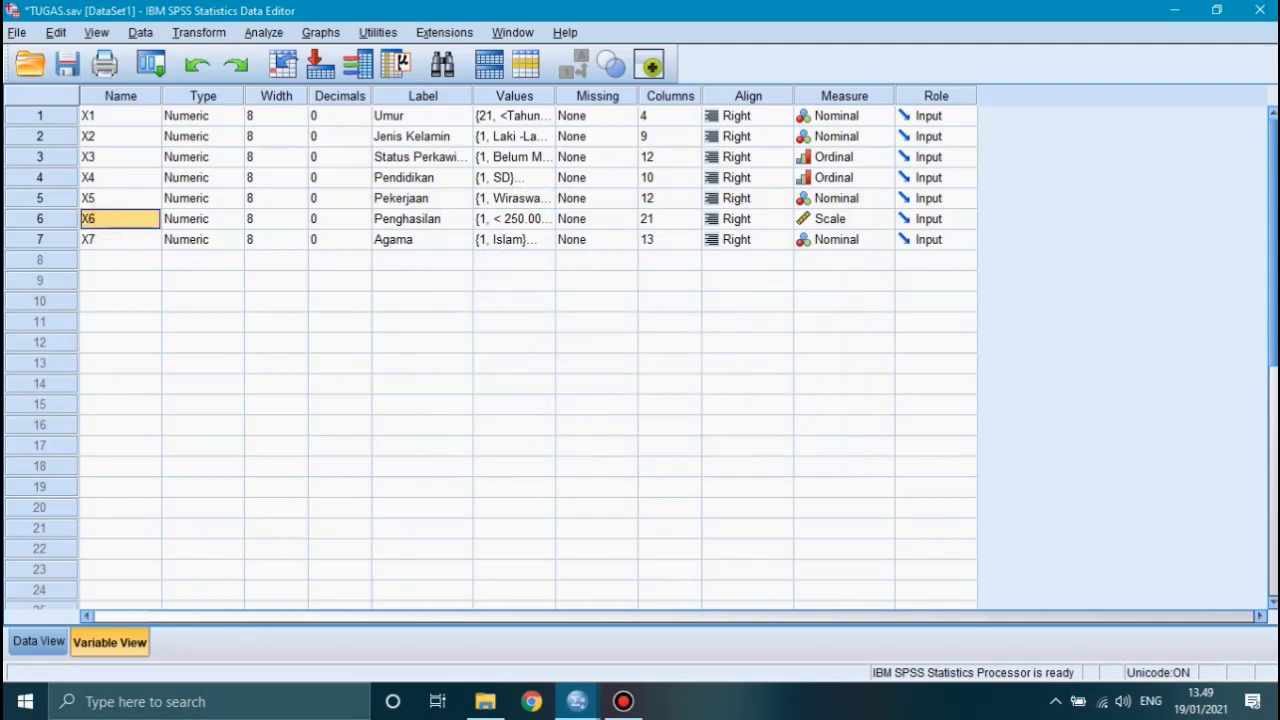
{"action": "left_click", "coordinate": [443, 218]}
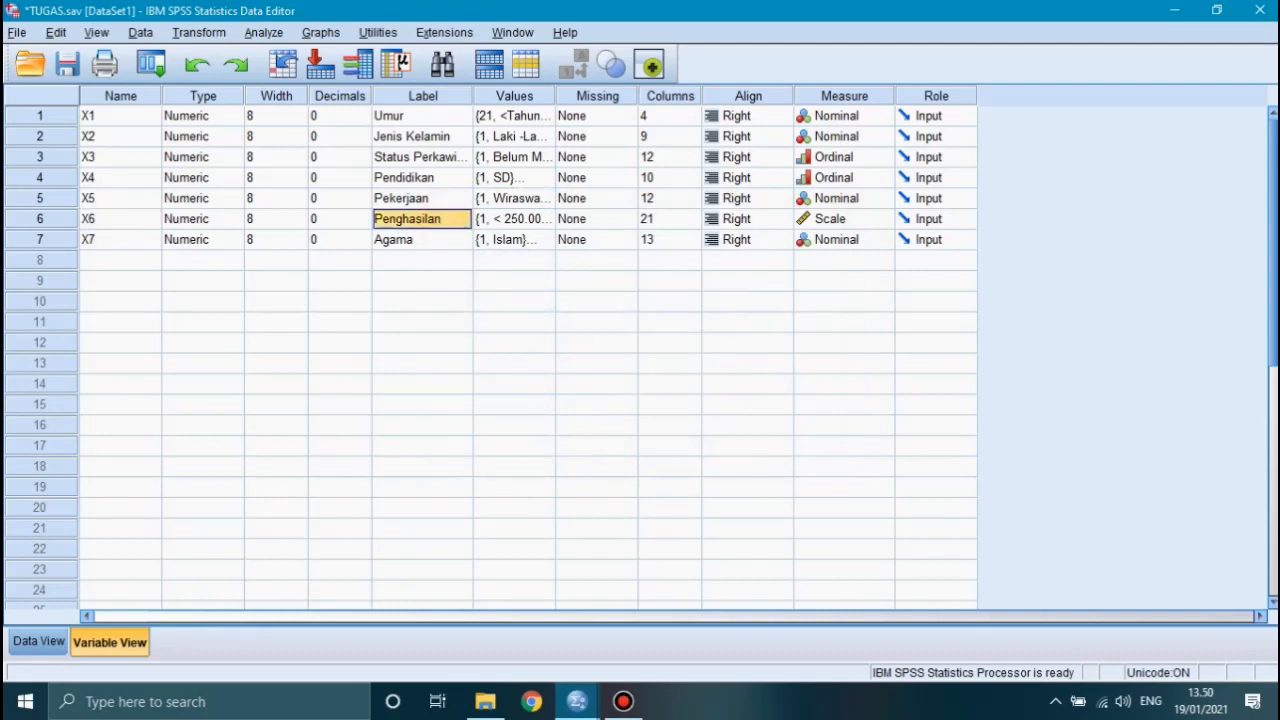
{"action": "left_click", "coordinate": [499, 221]}
{"action": "left_click", "coordinate": [543, 219]}
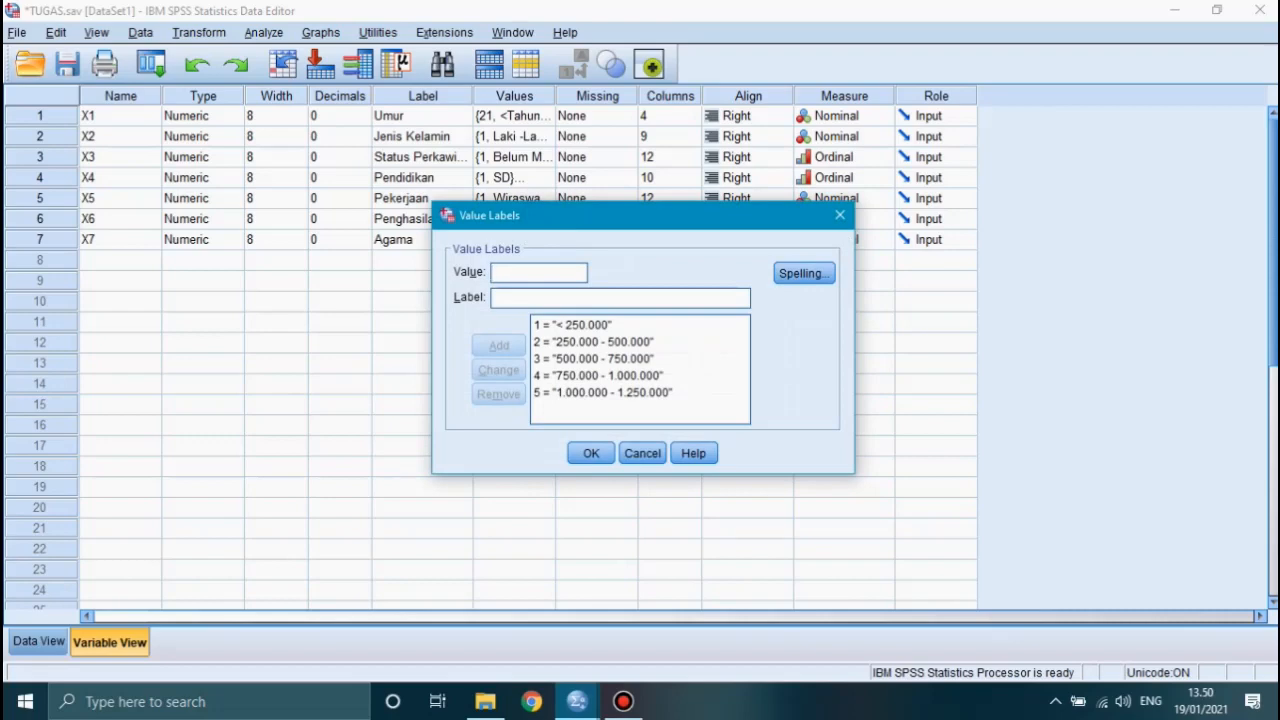
{"action": "left_click", "coordinate": [591, 453]}
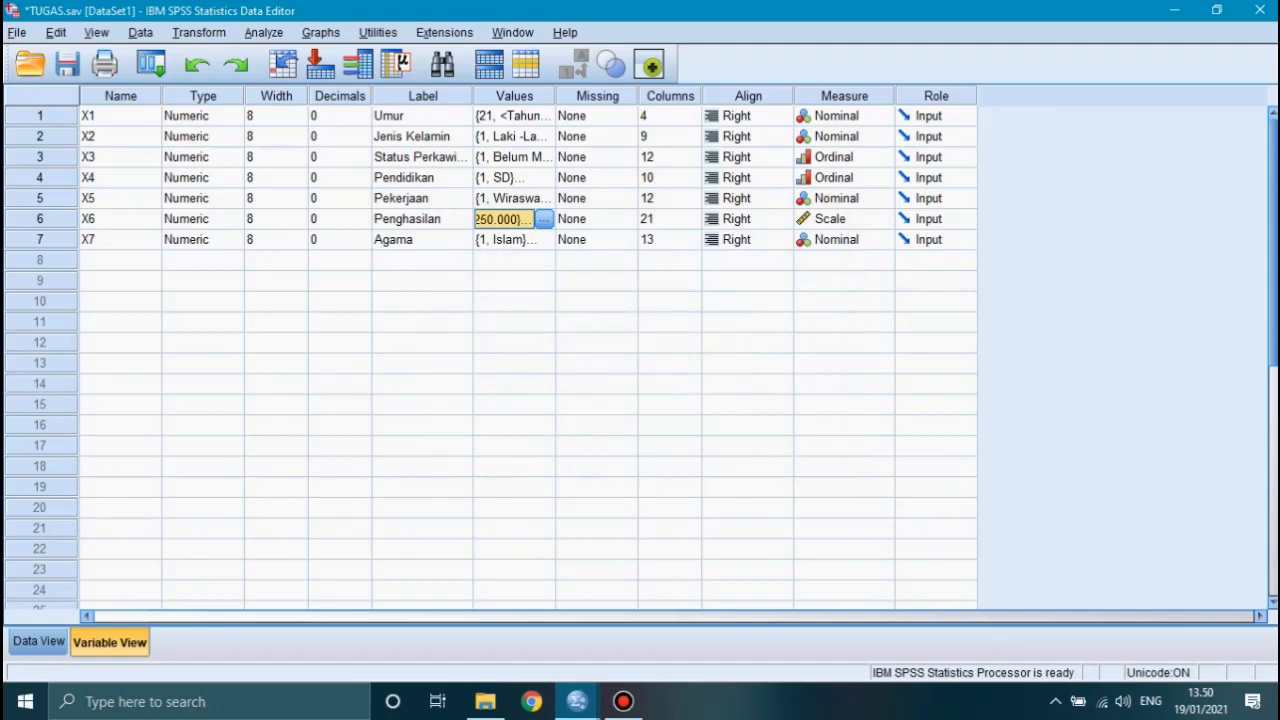
Review the coded value labels of variable X7 (Agama) and close them without changes.
{"action": "left_click", "coordinate": [120, 240]}
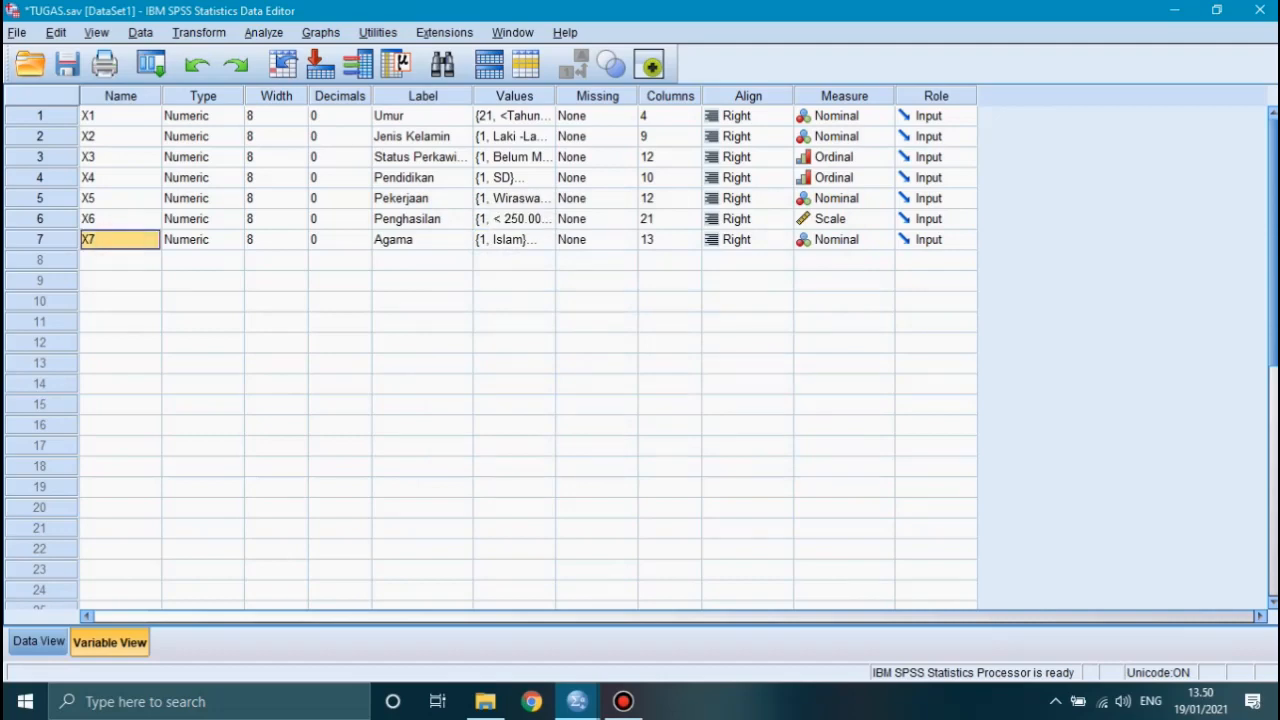
{"action": "left_click", "coordinate": [522, 242]}
{"action": "left_click", "coordinate": [545, 240]}
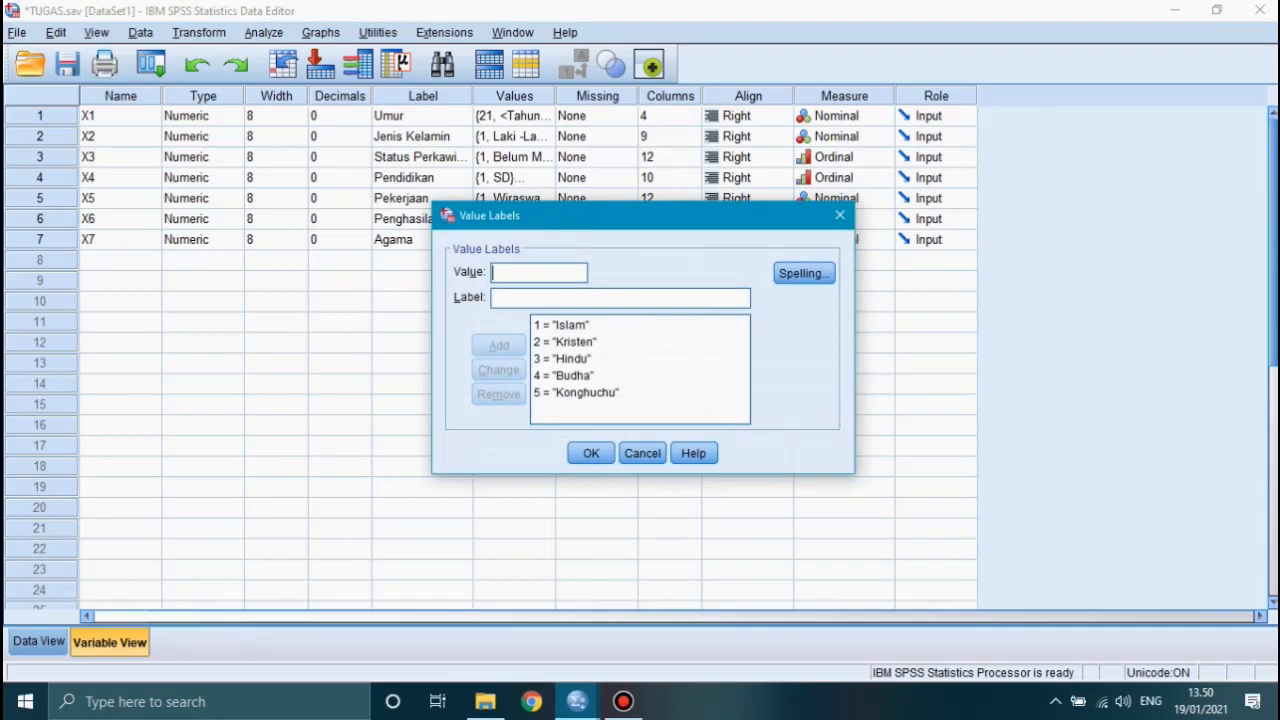
{"action": "left_click", "coordinate": [642, 453]}
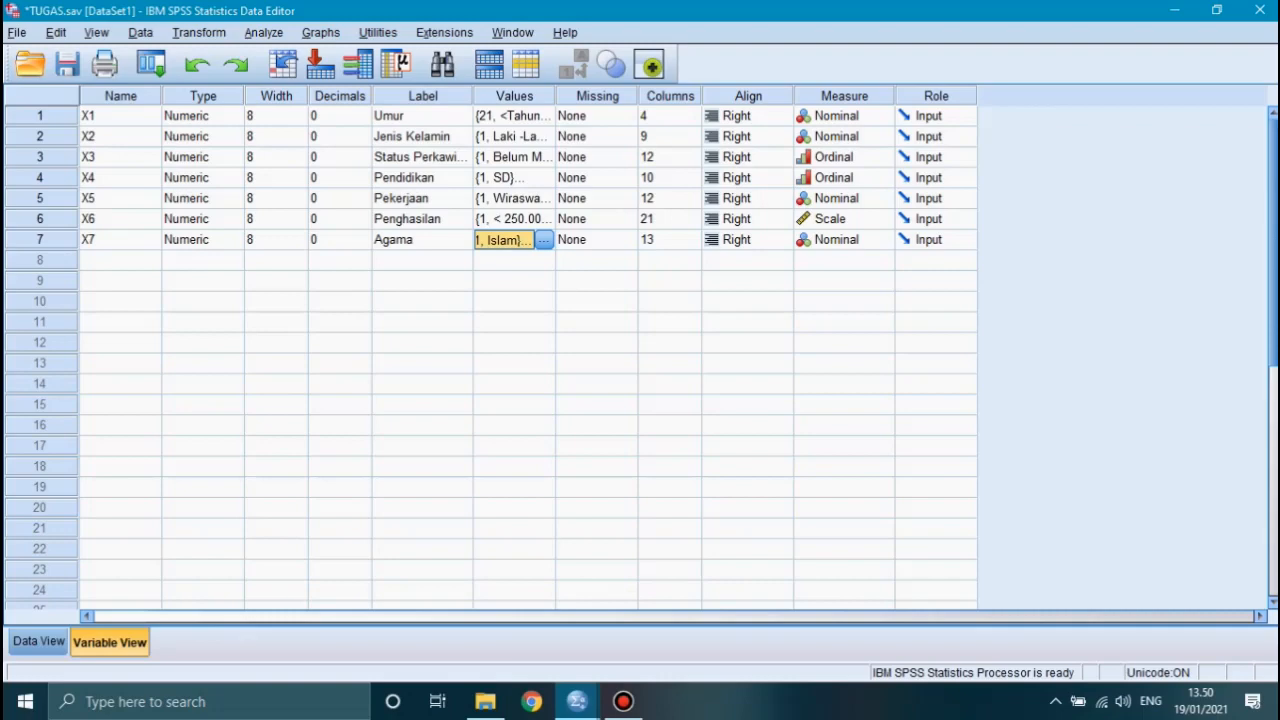
{"action": "left_click", "coordinate": [480, 540]}
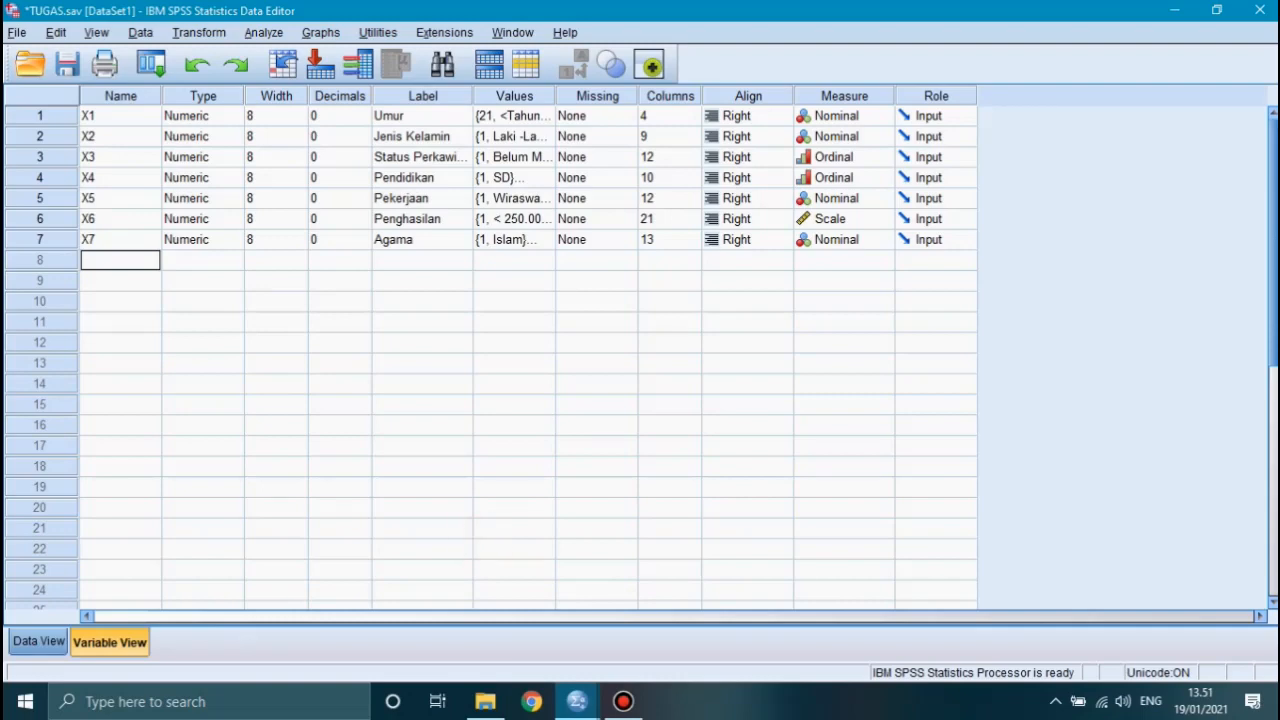
Compare the entered case data for X1 to X7 with the variable definitions, ending on the data values.
{"action": "left_click", "coordinate": [38, 641]}
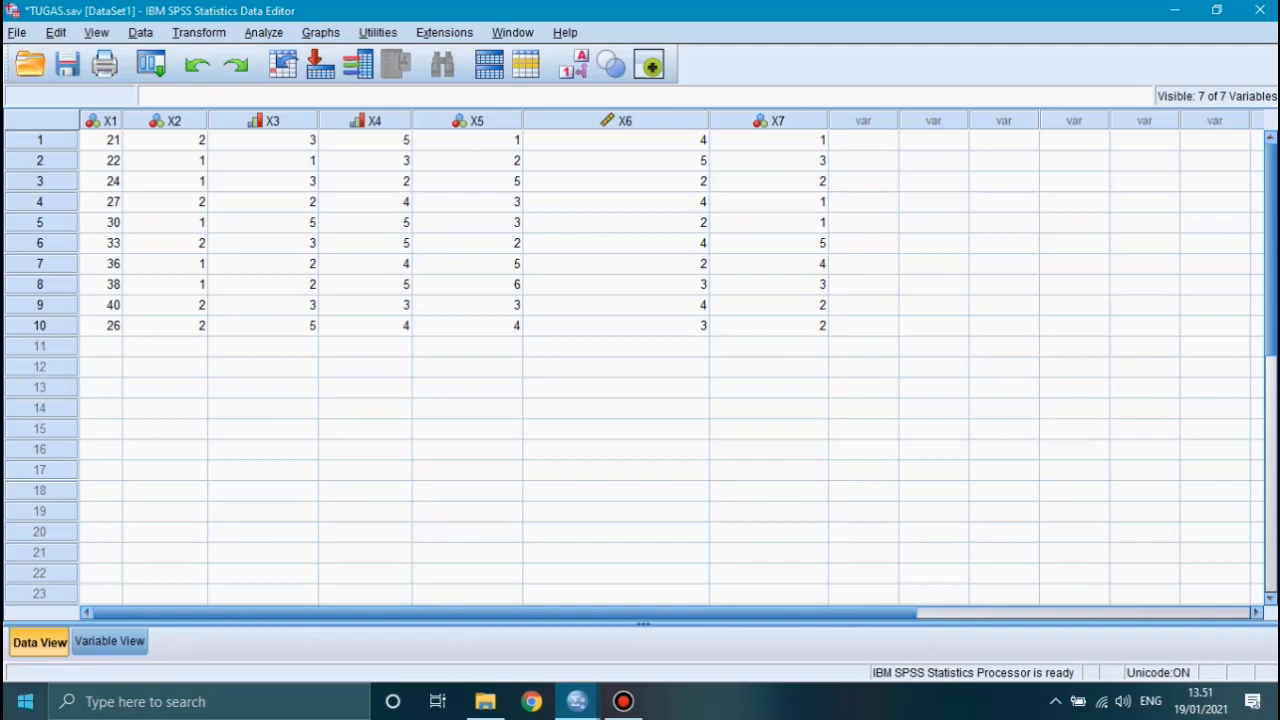
{"action": "left_click", "coordinate": [110, 642]}
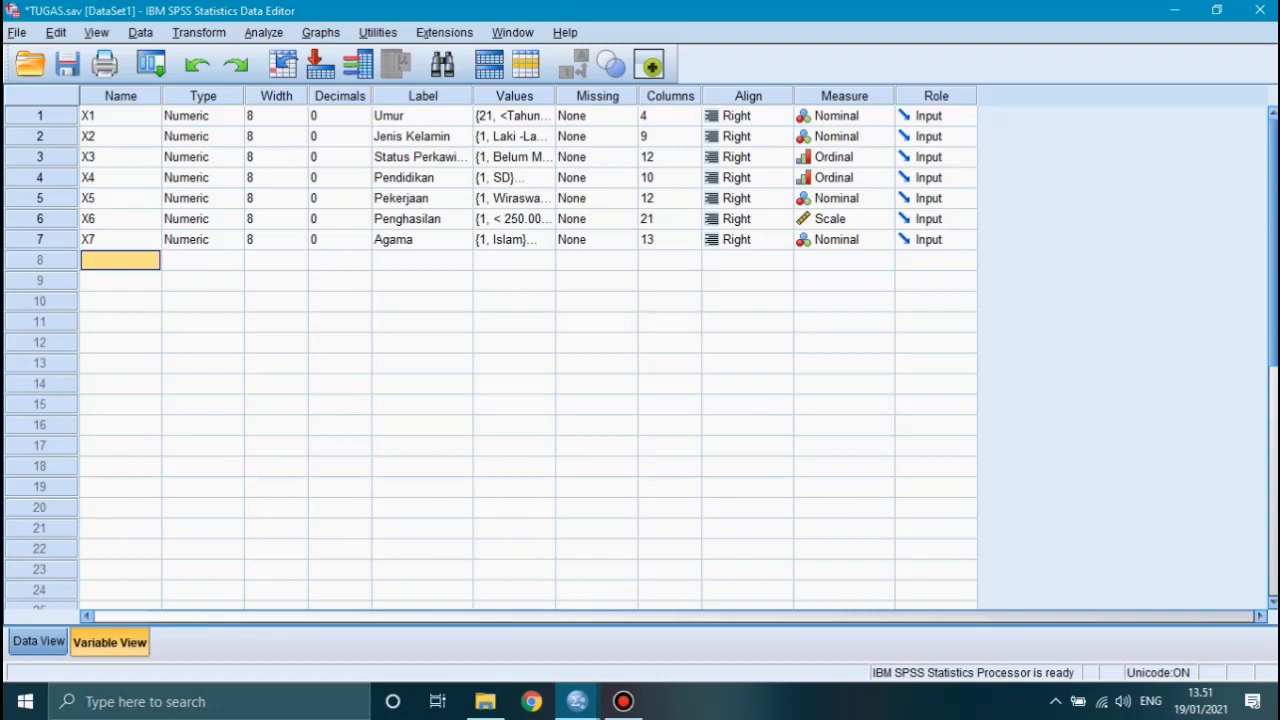
{"action": "left_click", "coordinate": [38, 641]}
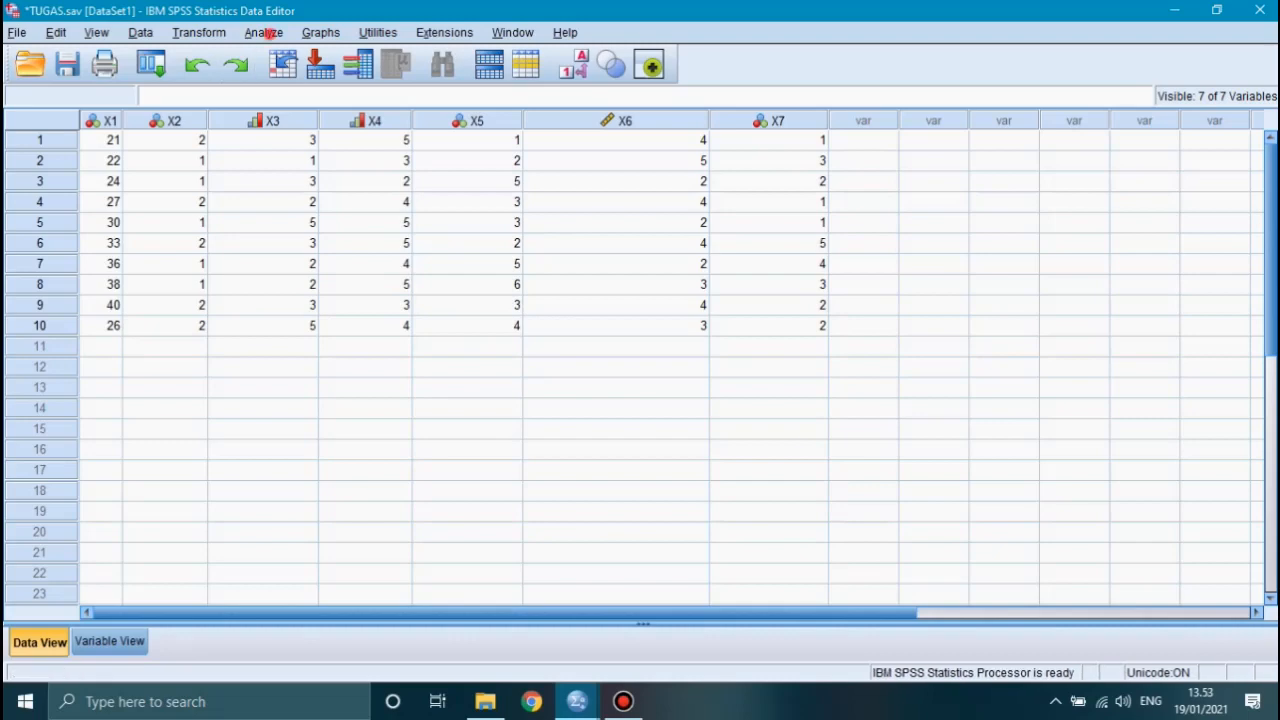
Set up a Crosstabs analysis with Jenis Kelamin [X2] as the row variable and Pendidikan [X4] as the column variable.
{"action": "left_click", "coordinate": [264, 32]}
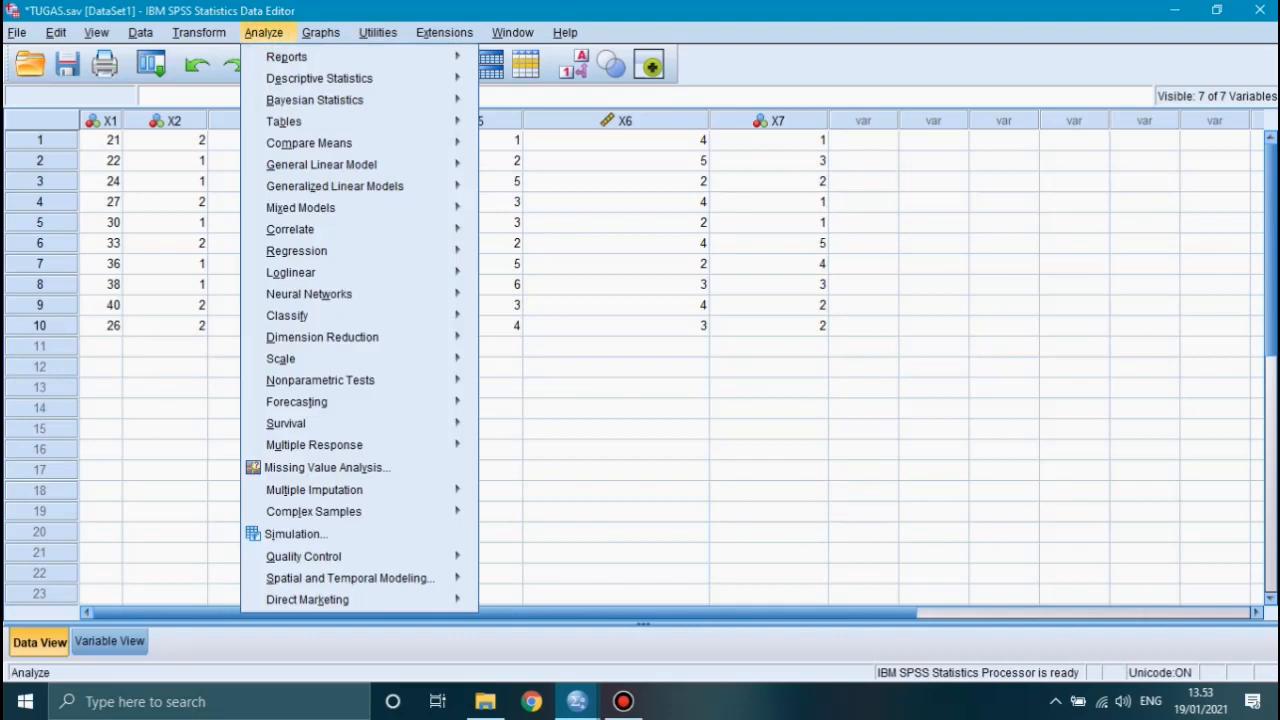
{"action": "mouse_move", "coordinate": [319, 78]}
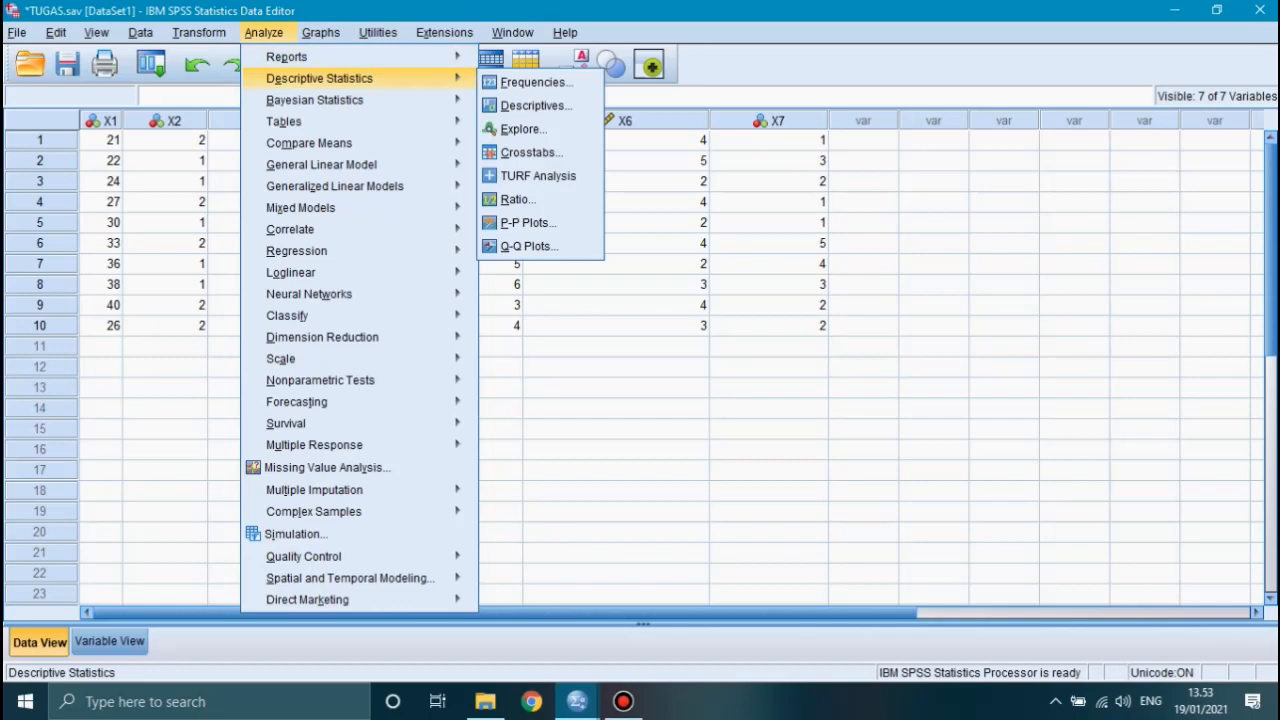
{"action": "left_click", "coordinate": [553, 153]}
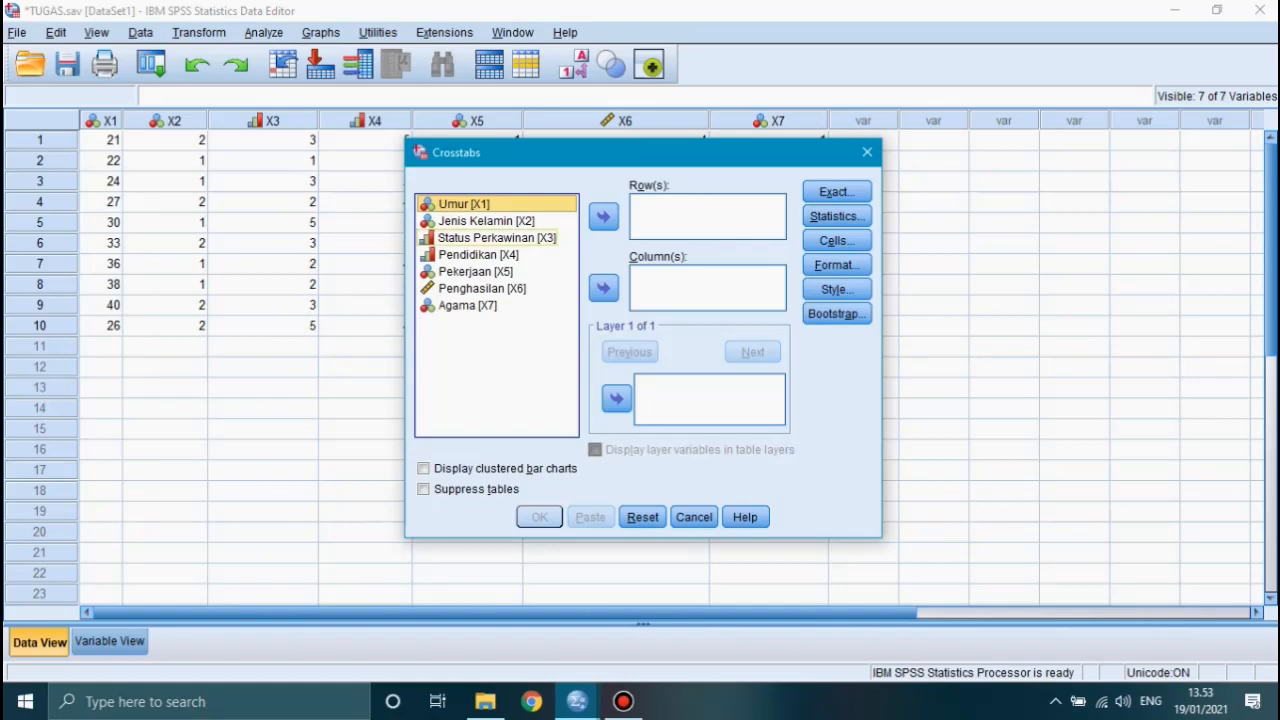
{"action": "left_click", "coordinate": [508, 218]}
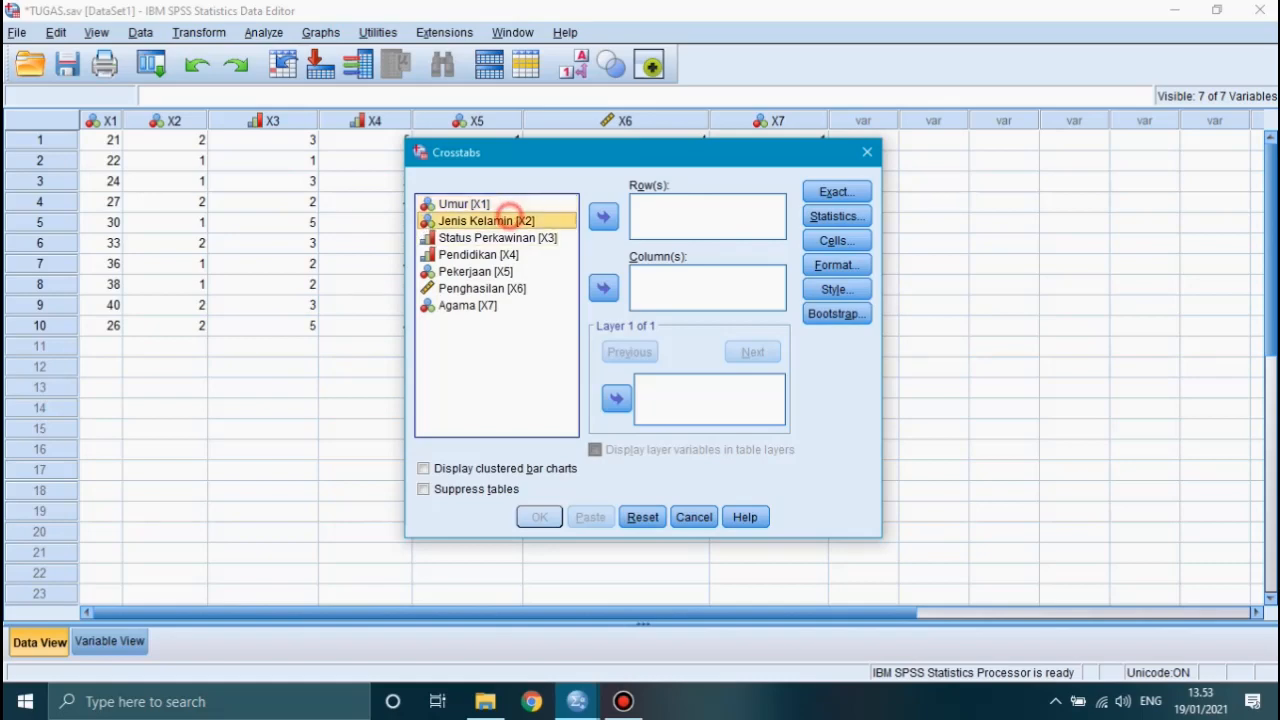
{"action": "left_click_drag", "start_coordinate": [528, 218], "coordinate": [700, 210]}
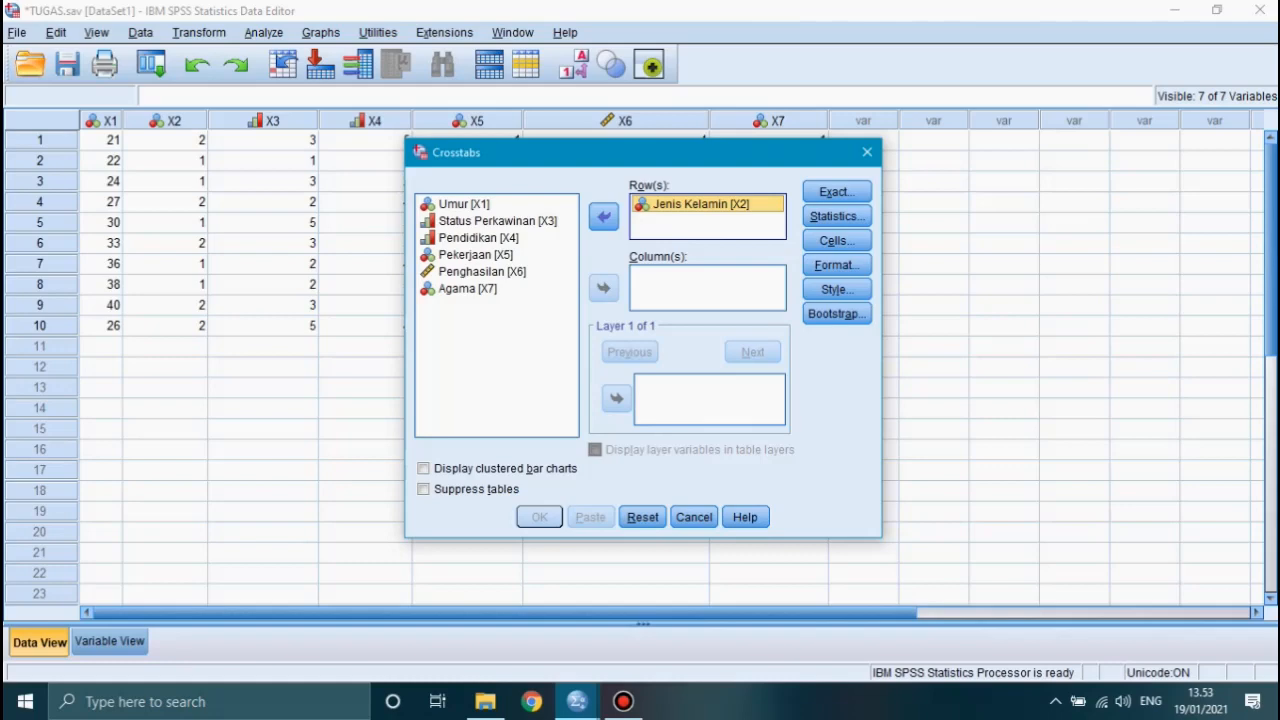
{"action": "left_click_drag", "start_coordinate": [478, 238], "coordinate": [640, 282]}
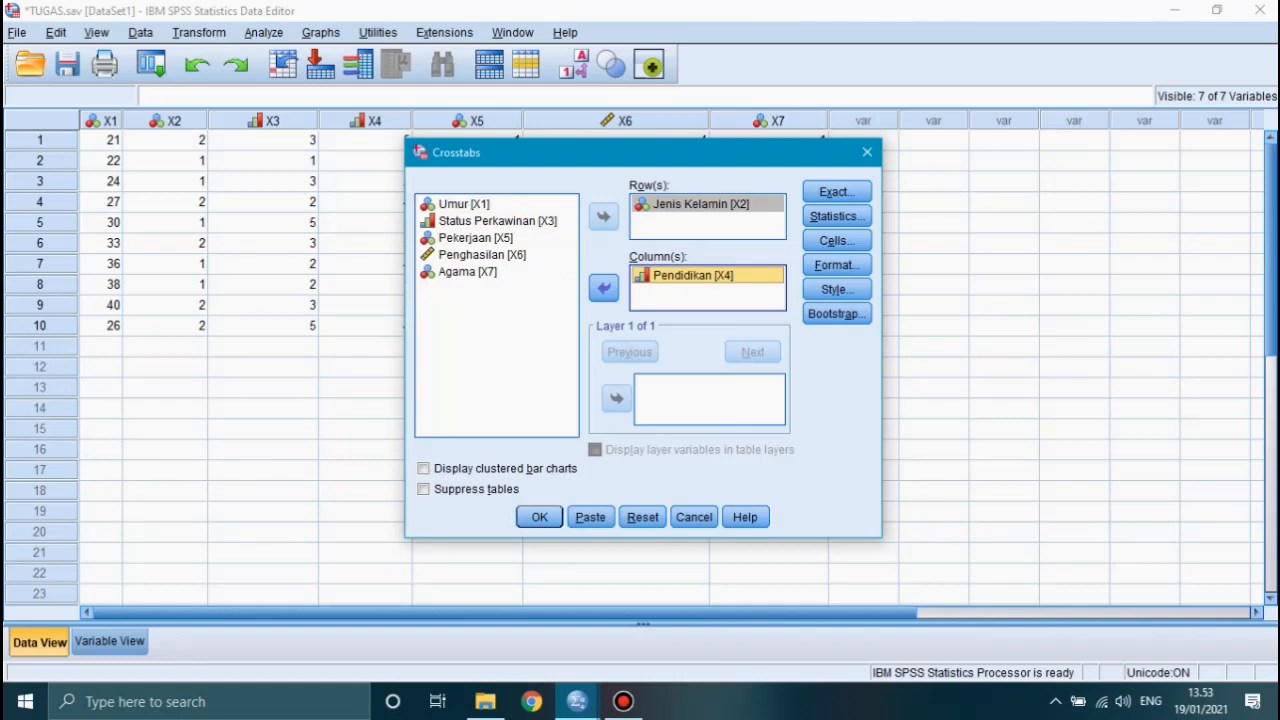
Include the Chi-square test in the Crosstabs statistics.
{"action": "left_click", "coordinate": [837, 216]}
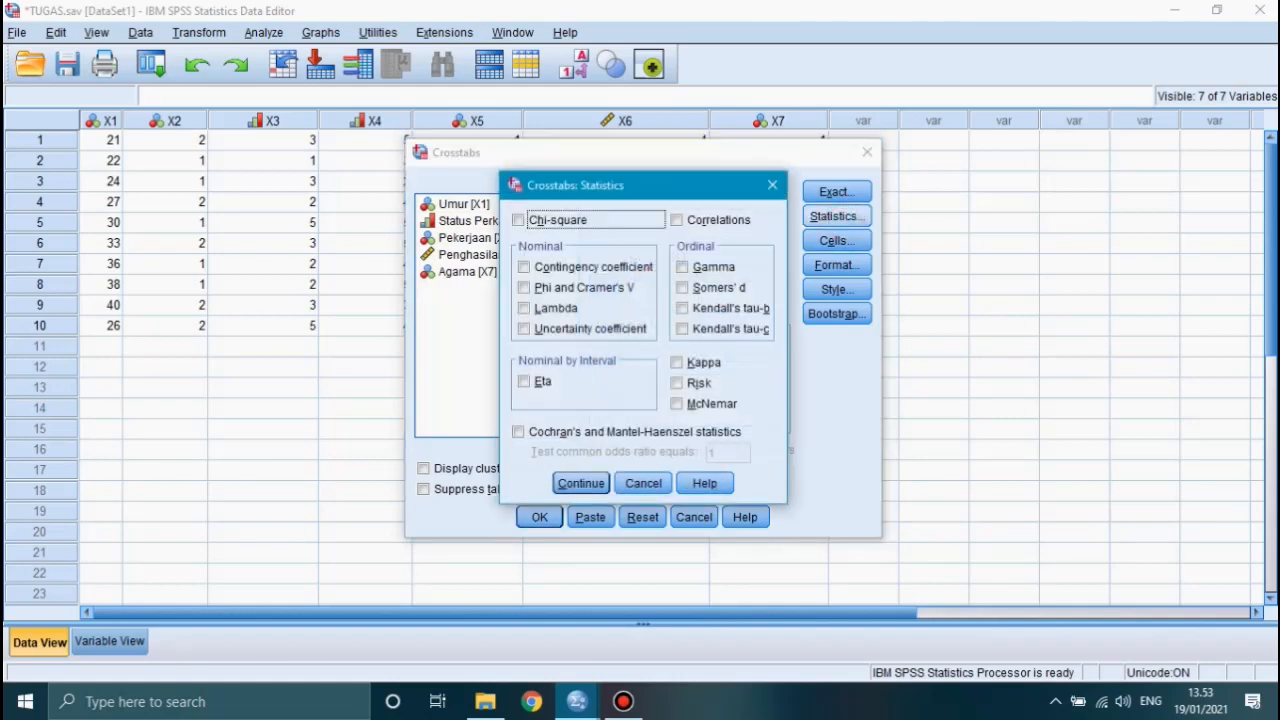
{"action": "left_click", "coordinate": [518, 220]}
{"action": "left_click", "coordinate": [586, 483]}
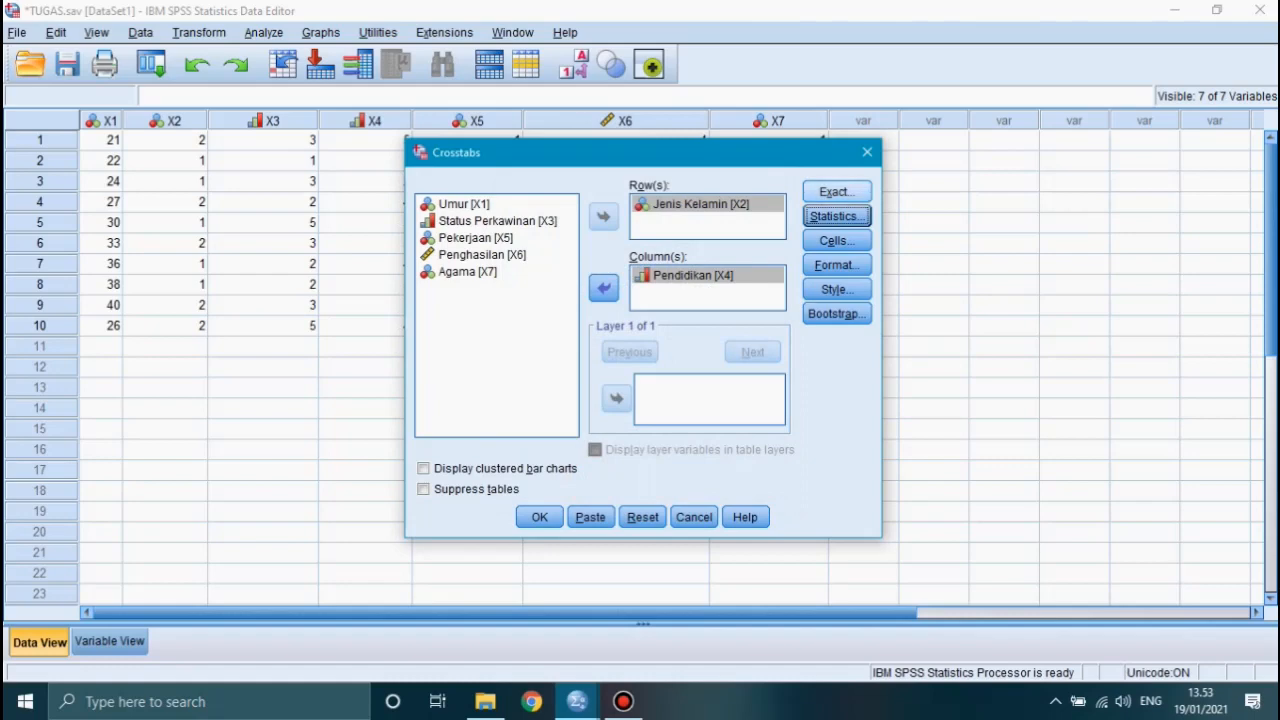
Add expected counts and row, column and total percentages to the crosstab cells, and run the analysis.
{"action": "left_click", "coordinate": [836, 240]}
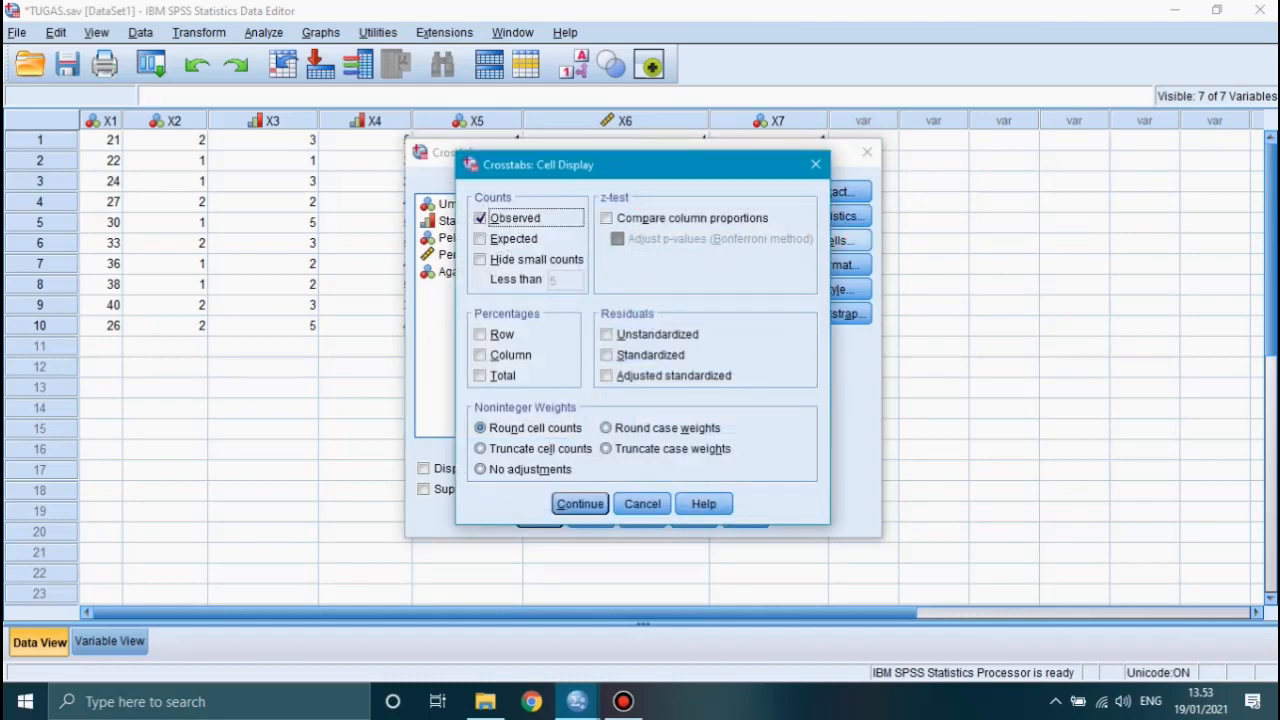
{"action": "left_click", "coordinate": [480, 239]}
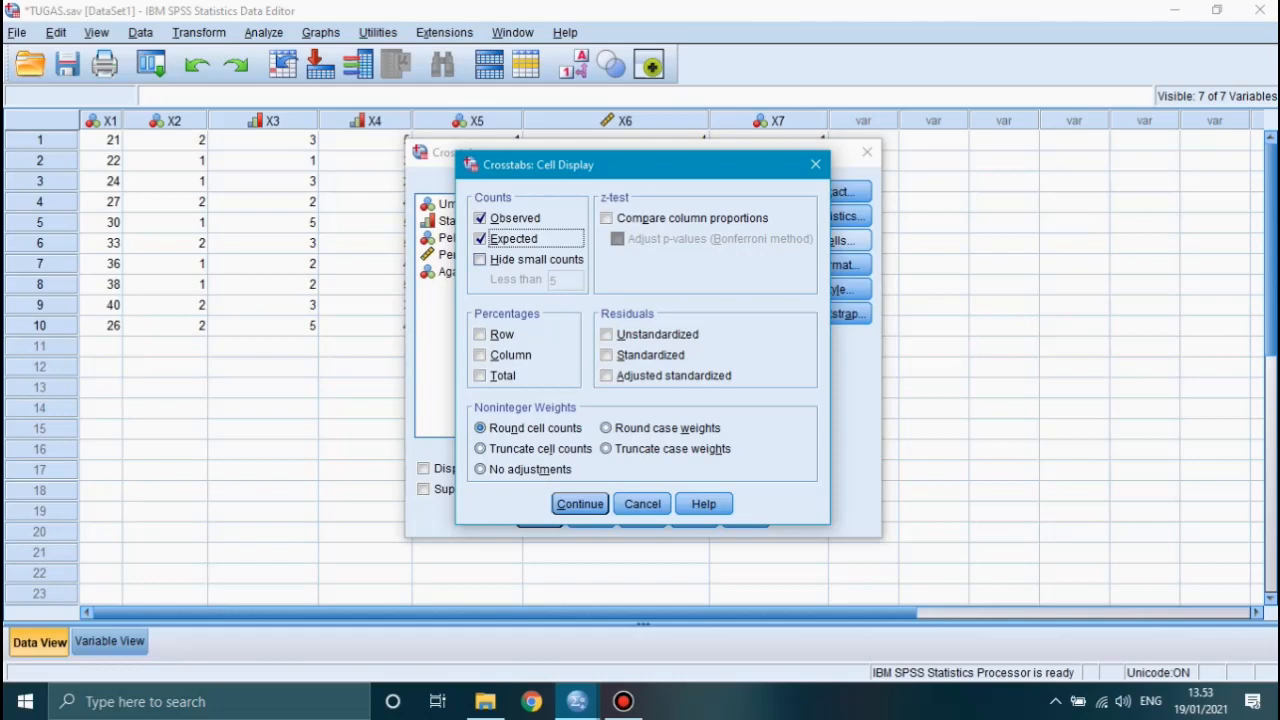
{"action": "left_click", "coordinate": [480, 334]}
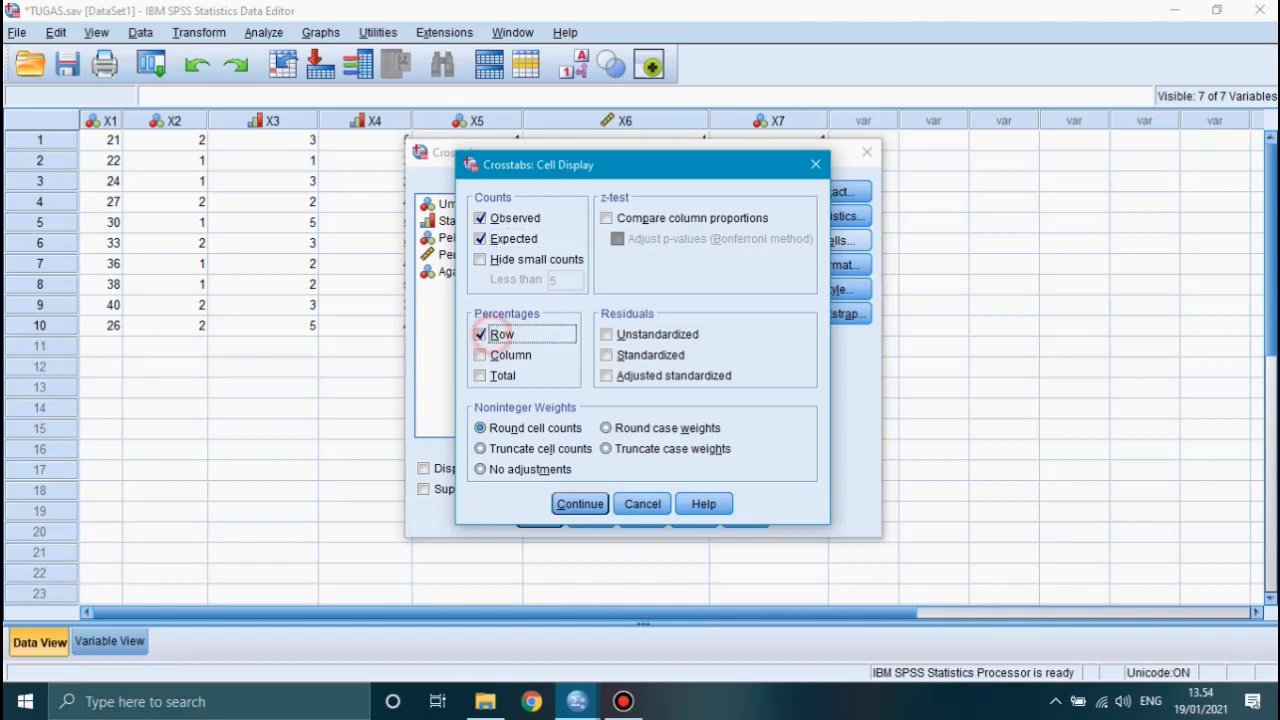
{"action": "left_click", "coordinate": [480, 355]}
{"action": "left_click", "coordinate": [480, 376]}
{"action": "left_click", "coordinate": [580, 503]}
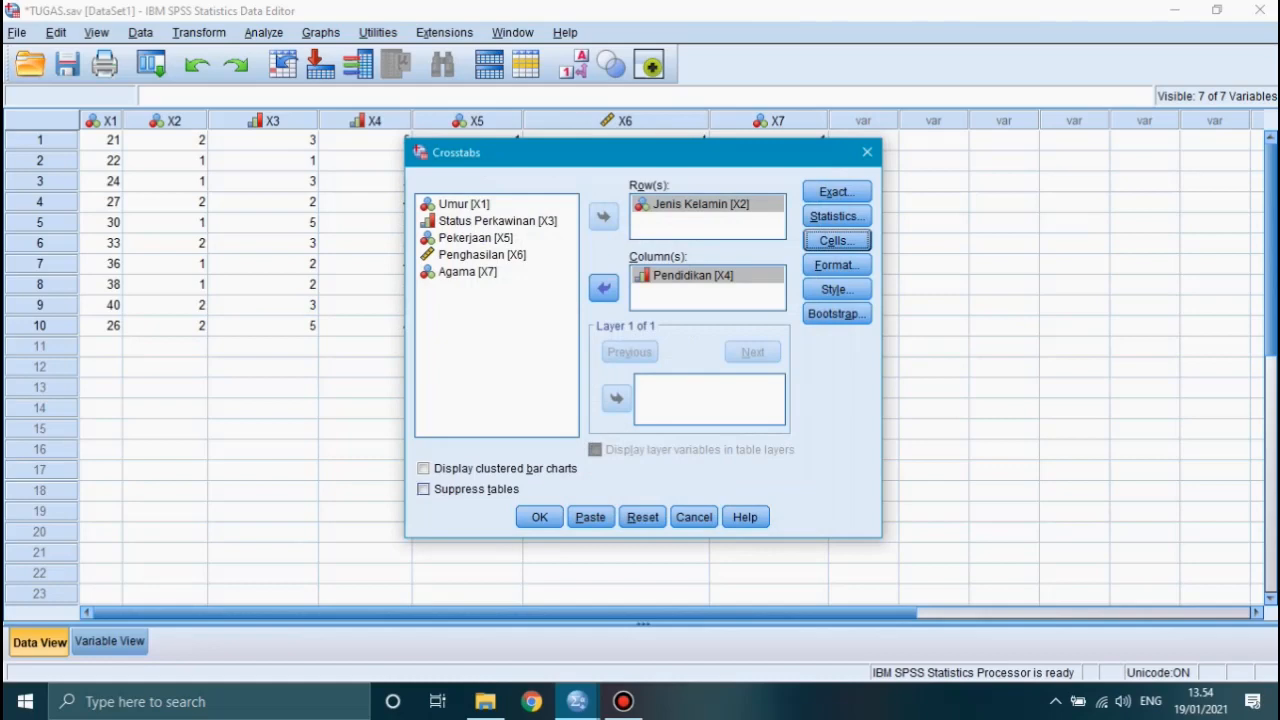
{"action": "left_click", "coordinate": [539, 517]}
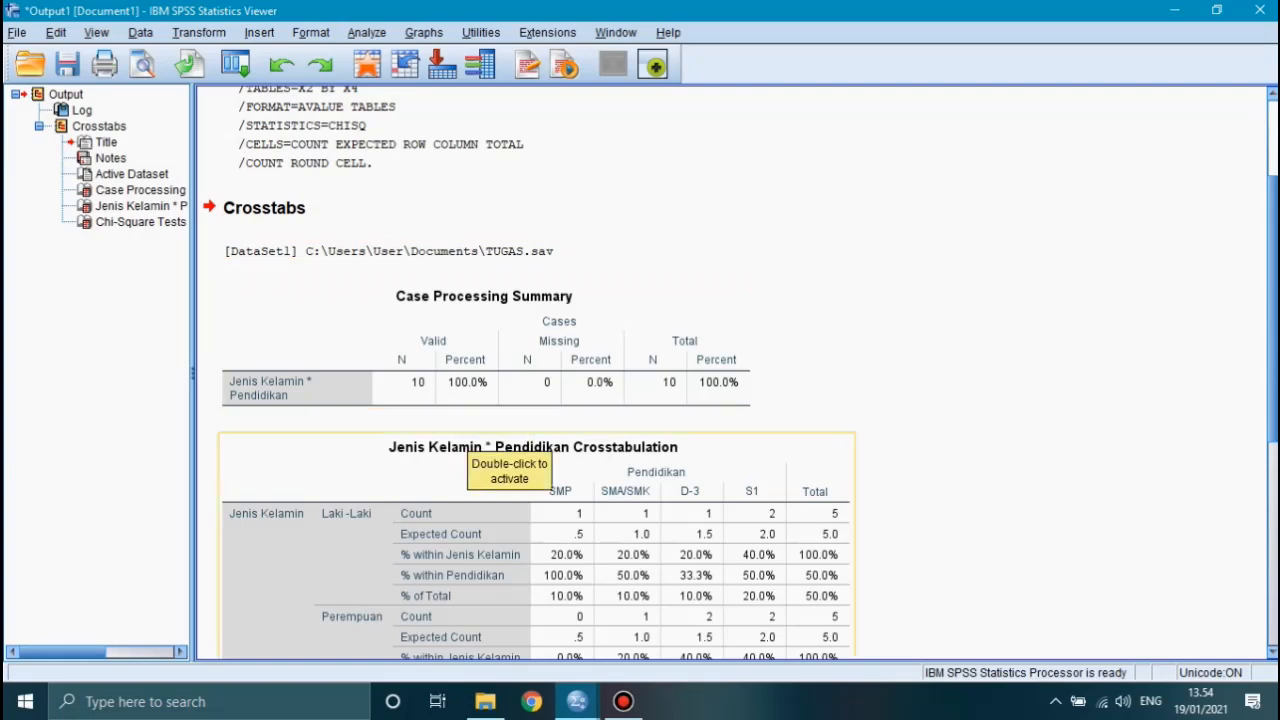
Examine the Jenis Kelamin by Pendidikan crosstabulation and the Chi-Square Tests table in the output.
{"action": "scroll", "coordinate": [540, 450], "scroll_direction": "down", "scroll_amount": 3}
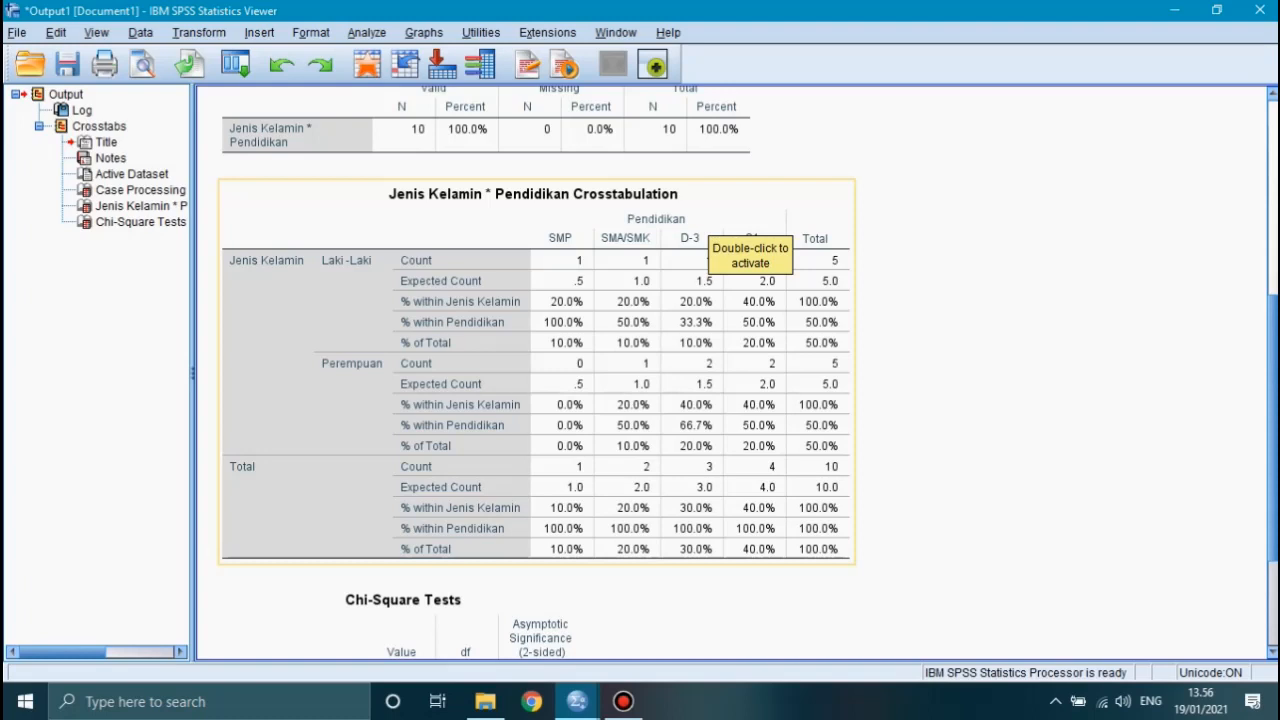
{"action": "left_click", "coordinate": [918, 427]}
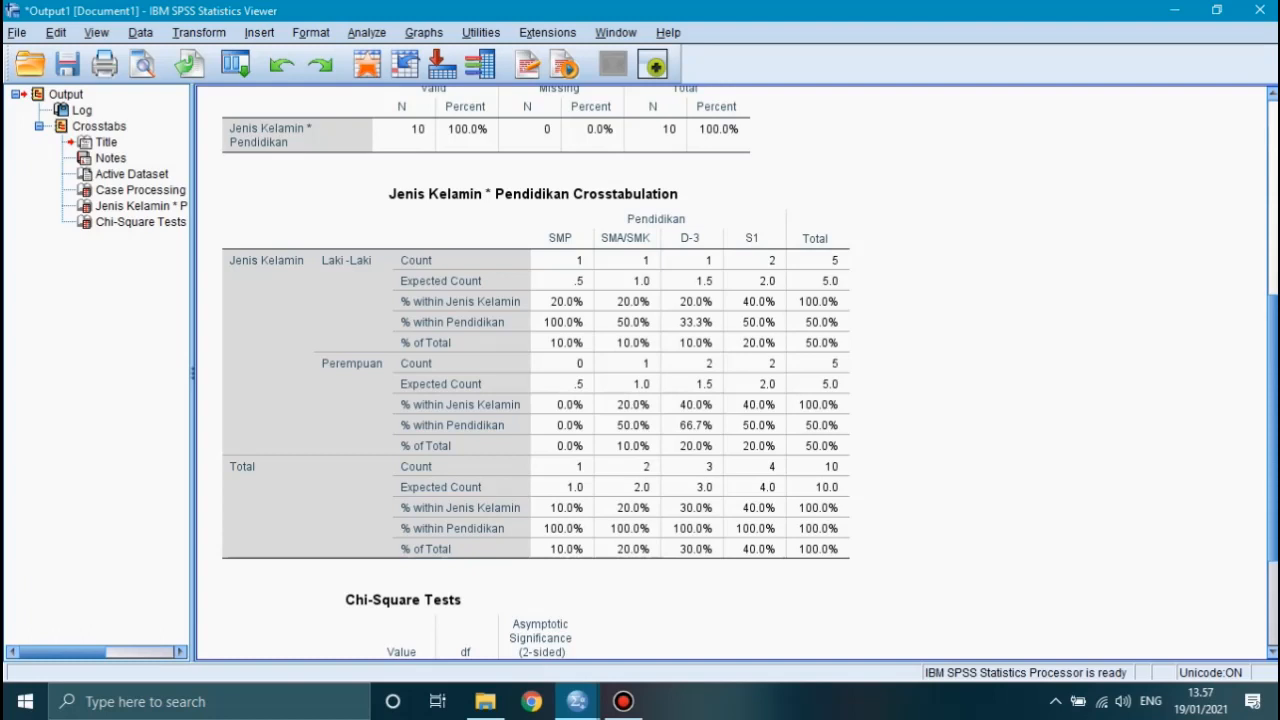
{"action": "scroll", "coordinate": [732, 372], "scroll_direction": "down", "scroll_amount": 3}
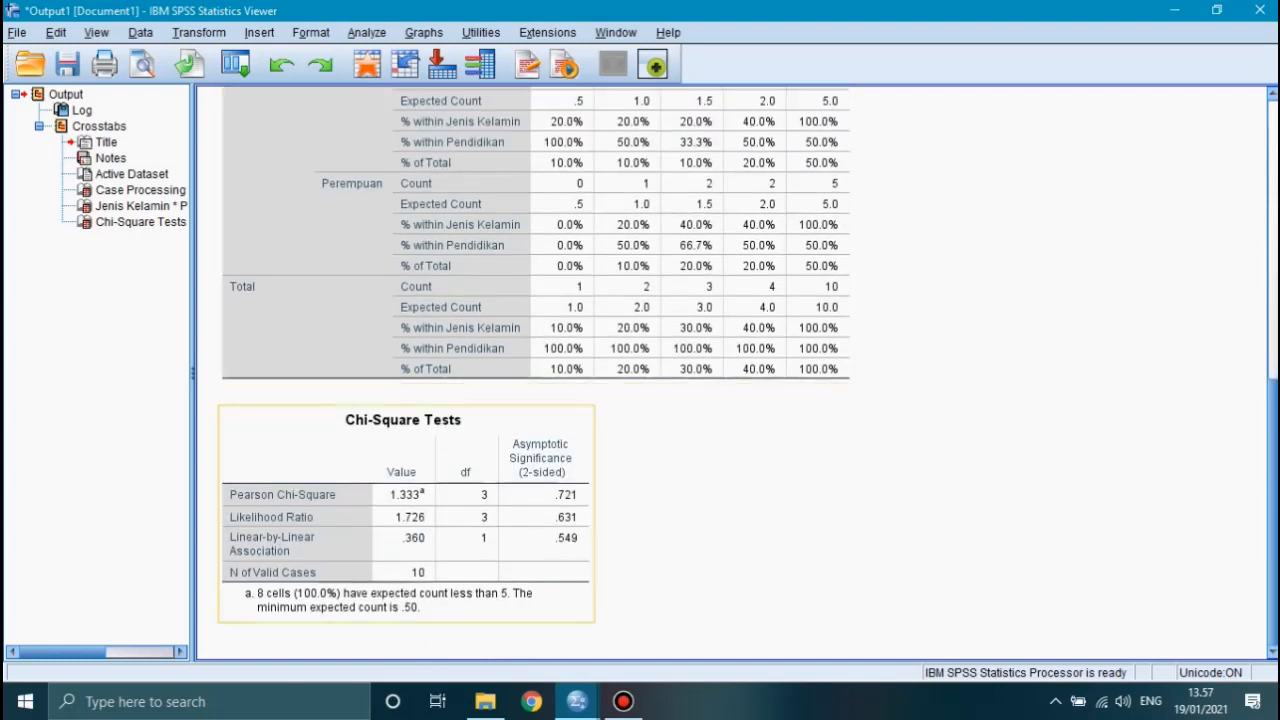